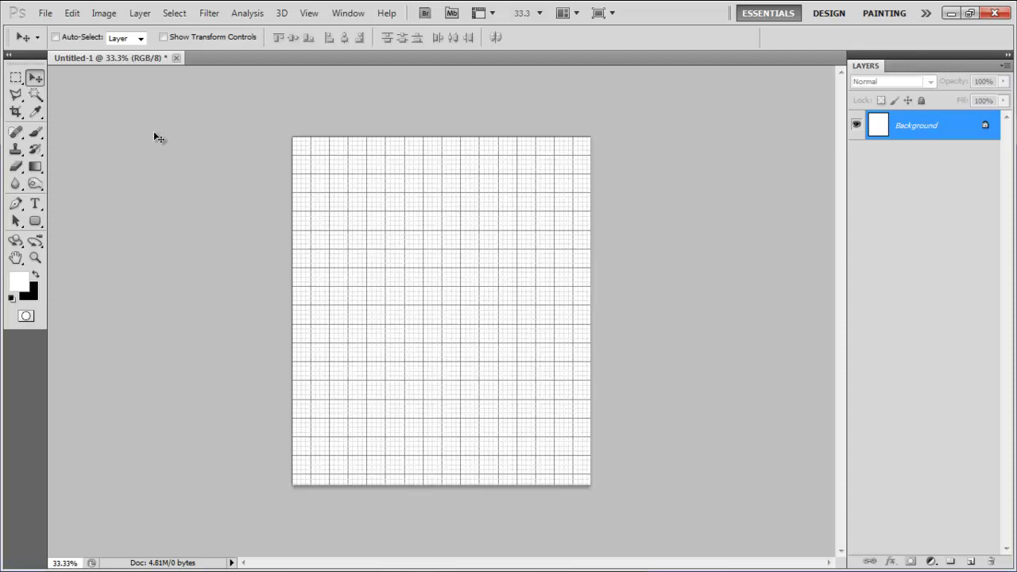
Step: Set the foreground colour to #d2e9f2 and fill the Background layer with it
{"action": "left_click", "coordinate": [16, 283]}
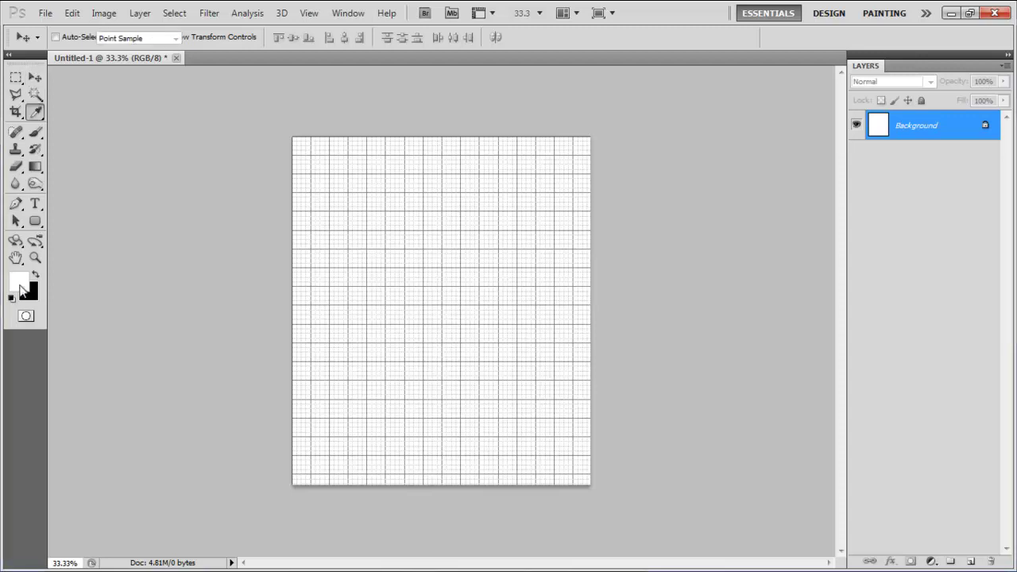
{"action": "double_click", "coordinate": [688, 316]}
{"action": "type", "text": "d2e9f2"}
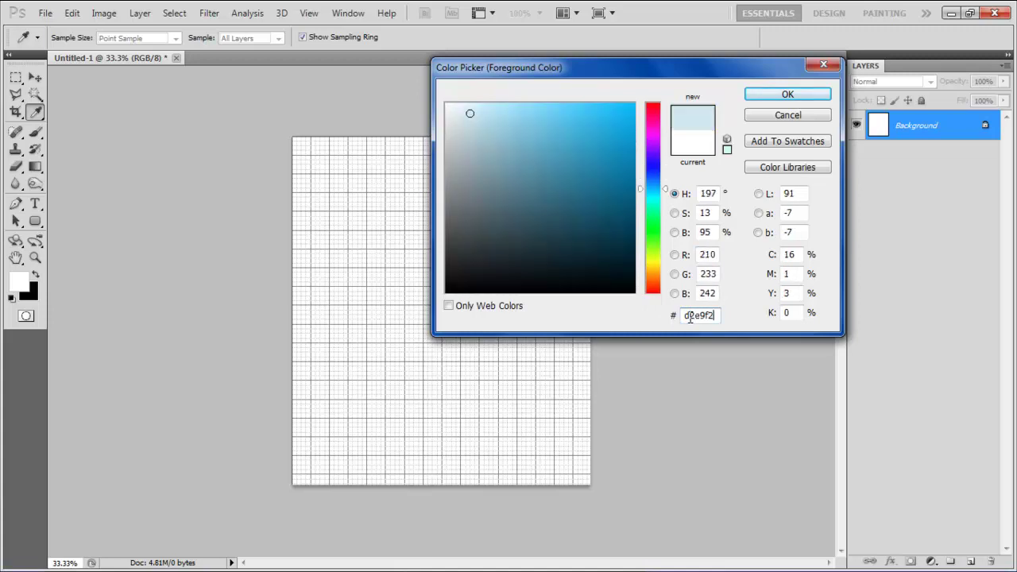
{"action": "key", "text": "Return"}
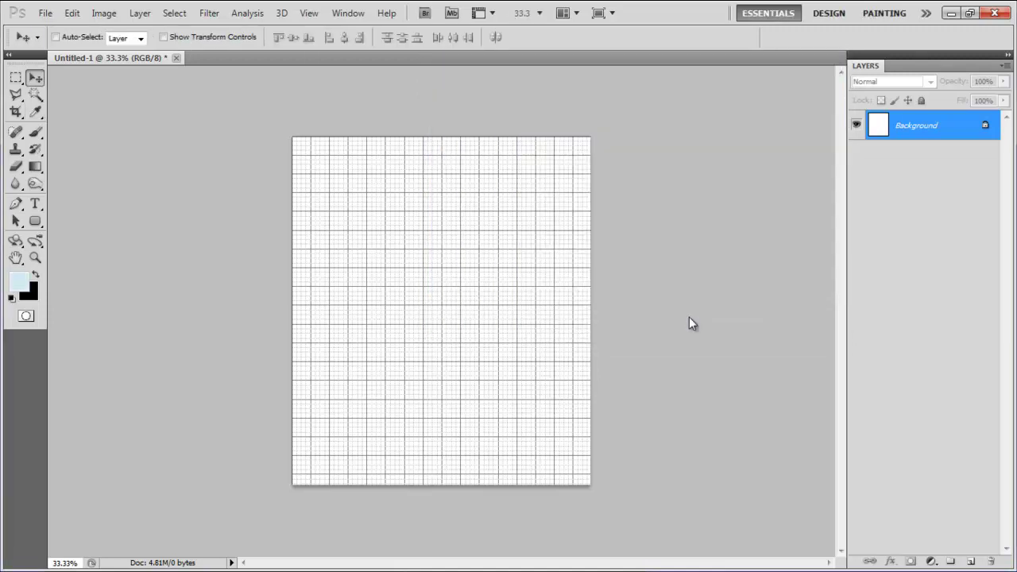
{"action": "key", "text": "alt+BackSpace"}
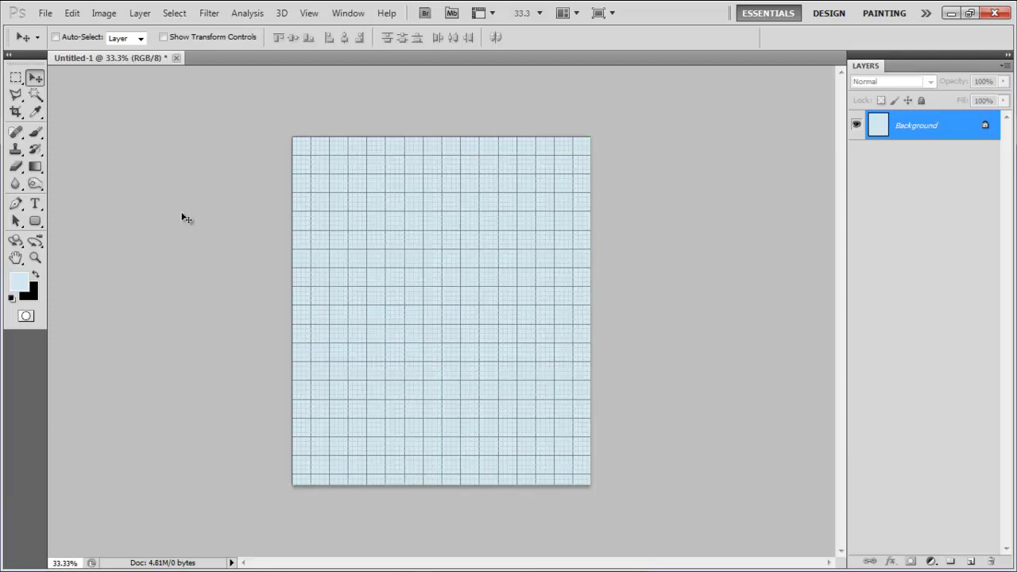
Step: Draw a green #adcf4f rounded rectangle with 10 px radius, about 10 grid squares wide and one high, near the canvas's upper-right corner
{"action": "left_click", "coordinate": [35, 221]}
{"action": "left_click", "coordinate": [93, 235]}
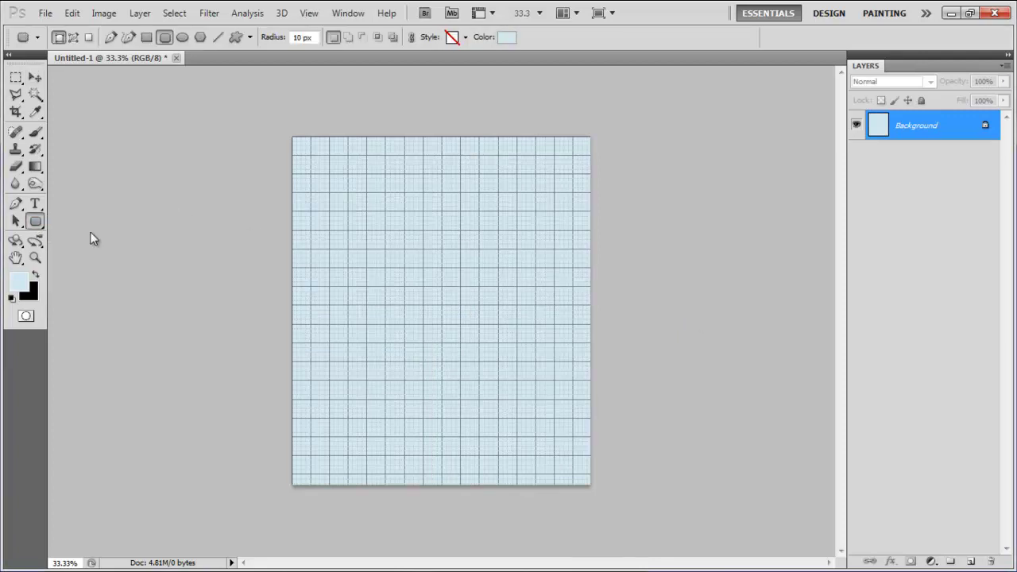
{"action": "left_click", "coordinate": [302, 37]}
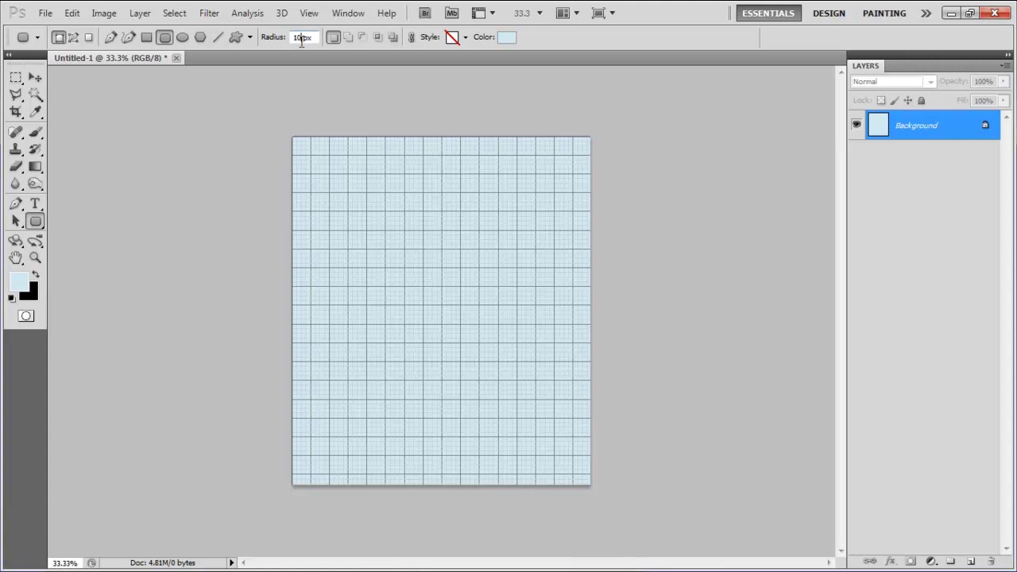
{"action": "left_click", "coordinate": [506, 36]}
{"action": "double_click", "coordinate": [695, 315]}
{"action": "type", "text": "adcf4f"}
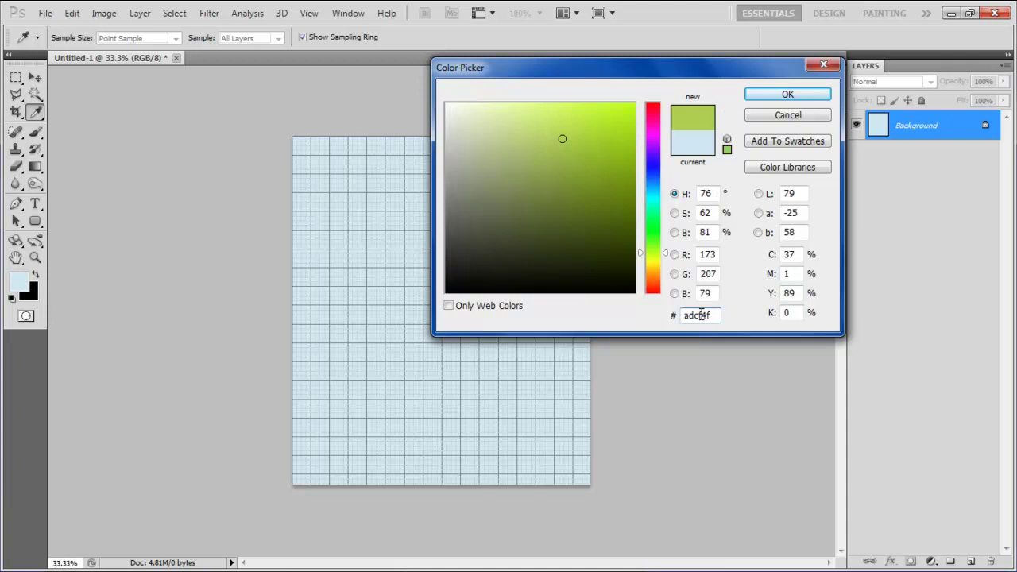
{"action": "key", "text": "Return"}
{"action": "left_click_drag", "start_coordinate": [573, 158], "coordinate": [386, 176]}
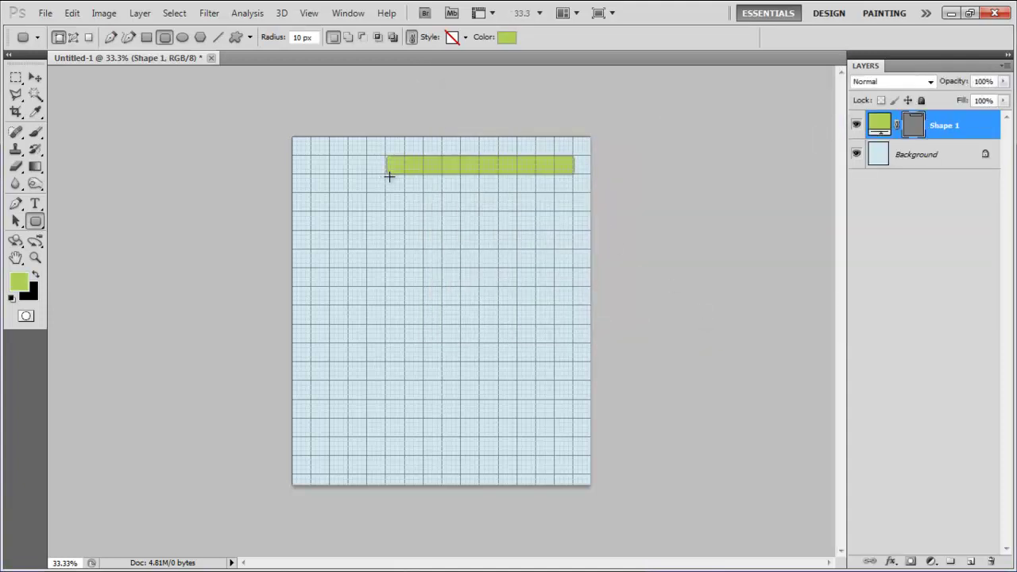
Step: Rename the green bar's shape layer as Menu 1
{"action": "double_click", "coordinate": [944, 126]}
{"action": "type", "text": "Menu"}
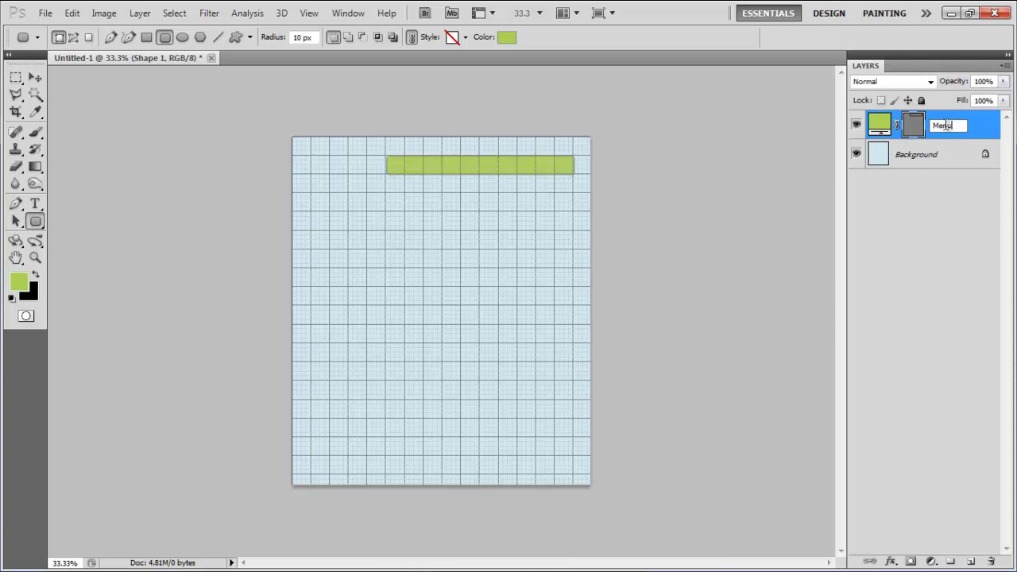
{"action": "type", "text": " 1"}
{"action": "key", "text": "Return"}
Step: Duplicate the Menu 1 layer and squash the copy from its upper edge to cover only the bar's lower half
{"action": "key", "text": "ctrl+j"}
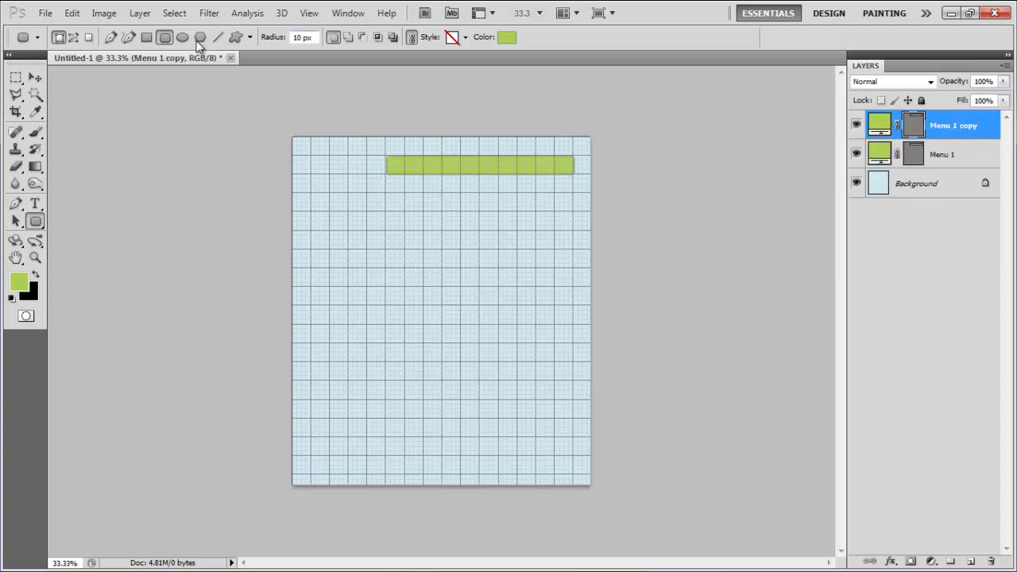
{"action": "left_click", "coordinate": [35, 77]}
{"action": "left_click", "coordinate": [164, 37]}
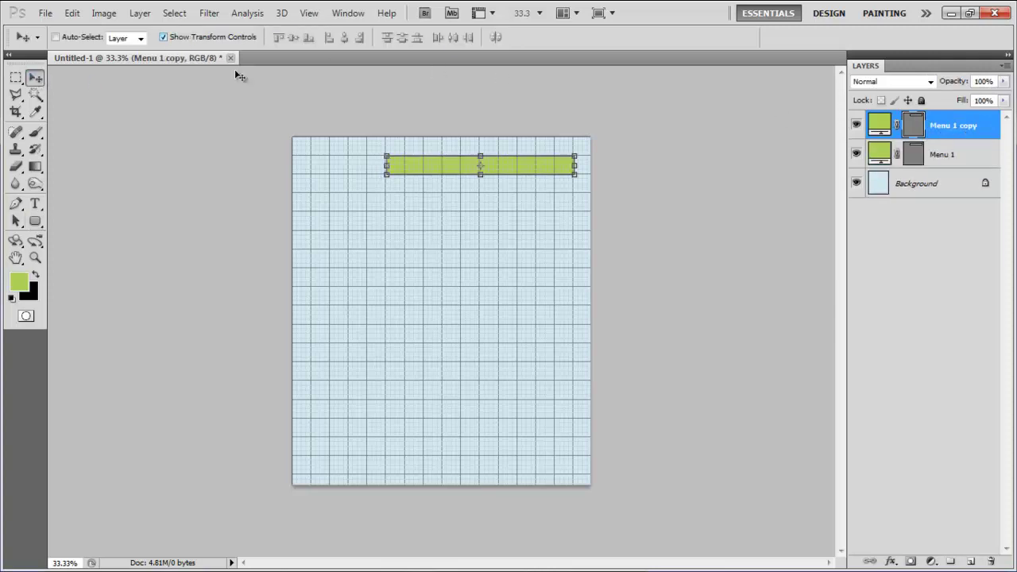
{"action": "left_click_drag", "start_coordinate": [480, 158], "coordinate": [479, 166]}
{"action": "key", "text": "Return"}
{"action": "left_click", "coordinate": [242, 37]}
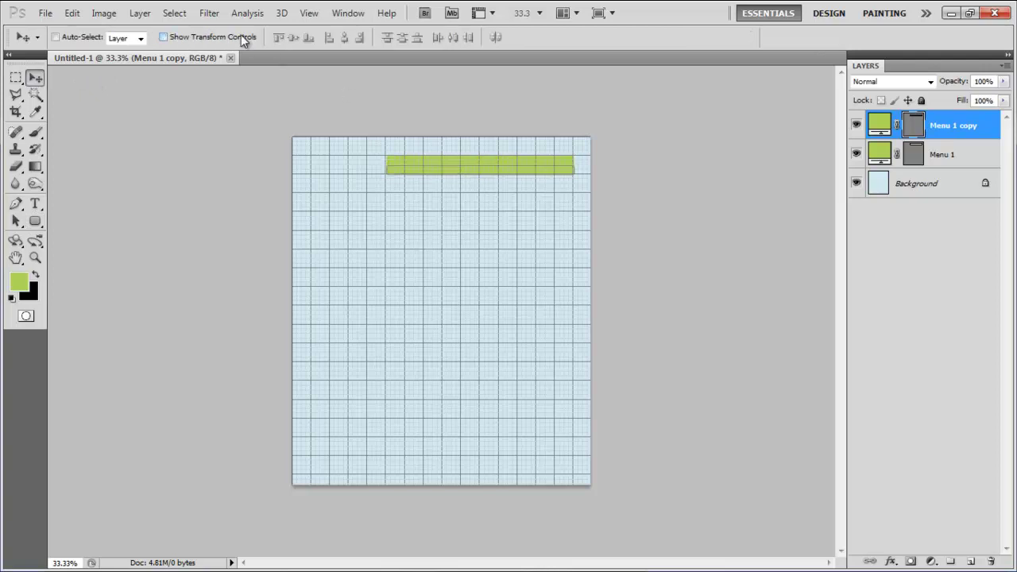
Step: Group Menu 1 with its copy and name the group Menu green
{"action": "left_click", "coordinate": [942, 156], "text": "shift"}
{"action": "key", "text": "ctrl+g"}
{"action": "double_click", "coordinate": [922, 121]}
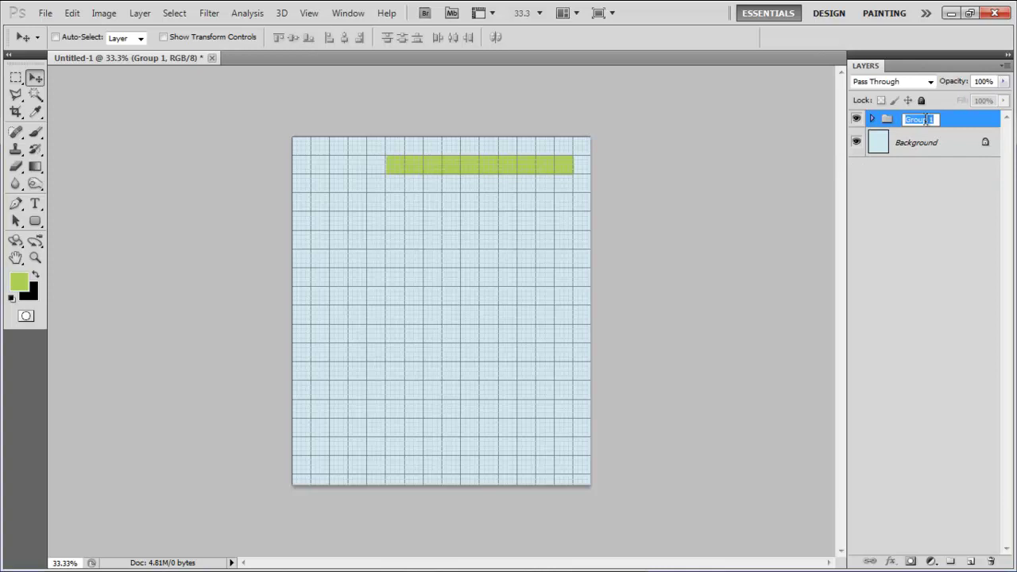
{"action": "type", "text": "Menu green"}
{"action": "key", "text": "Return"}
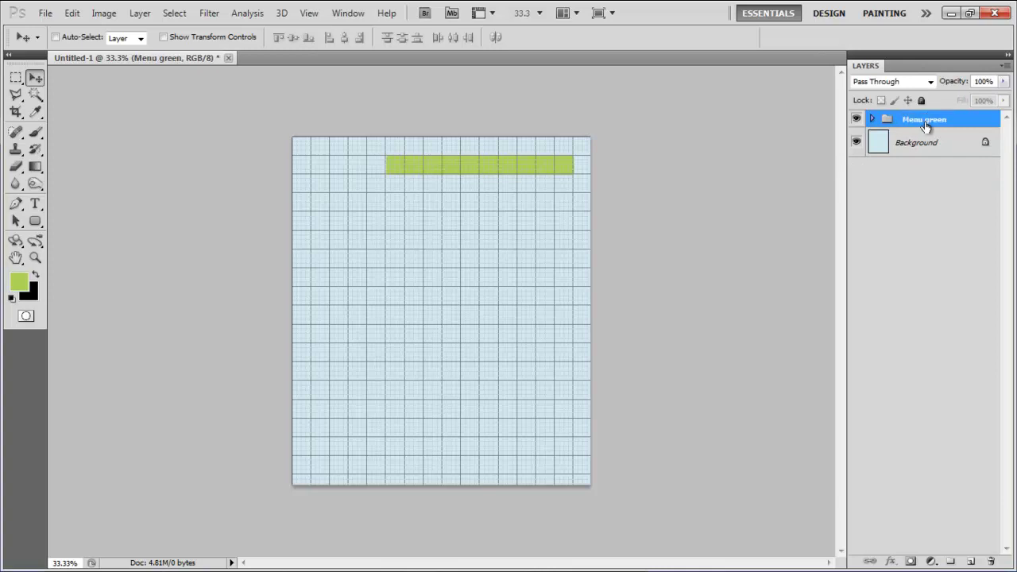
Step: Draw a yellow #fecf2e rounded rectangle with 10 px radius, about 14 grid squares wide and 1.5 high, just below the green bar
{"action": "left_click", "coordinate": [42, 224]}
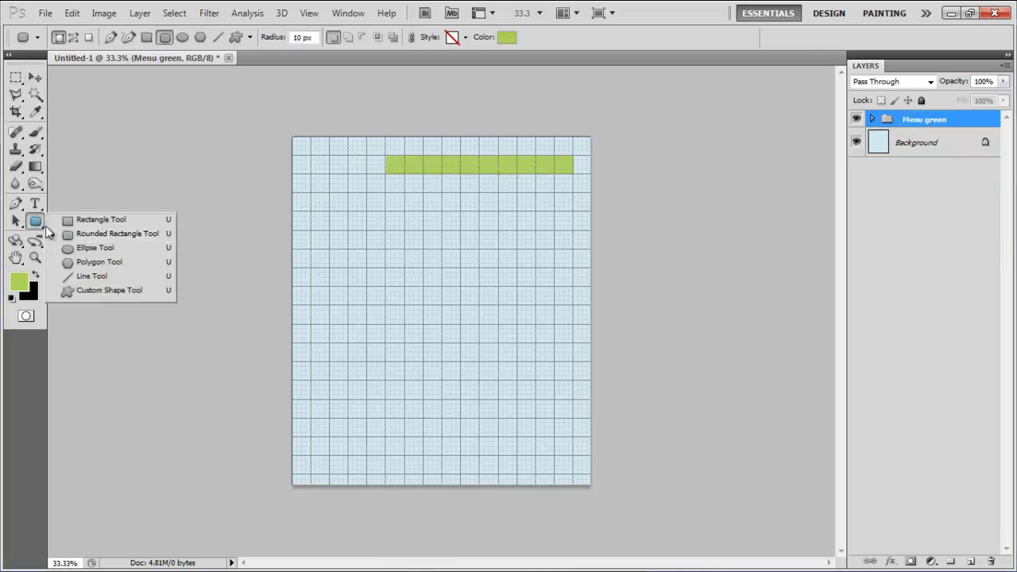
{"action": "left_click", "coordinate": [72, 232]}
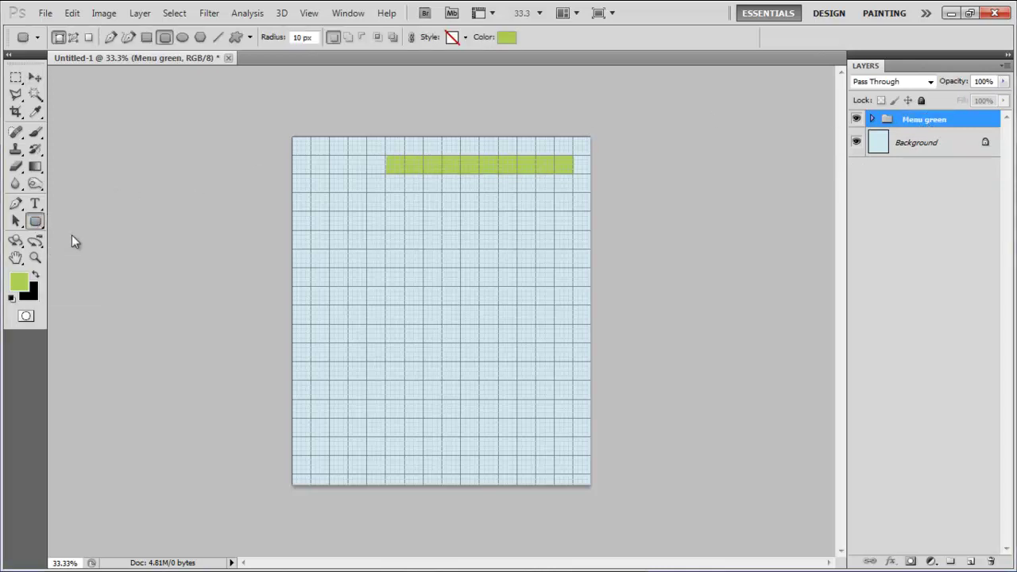
{"action": "double_click", "coordinate": [302, 36]}
{"action": "left_click", "coordinate": [506, 40]}
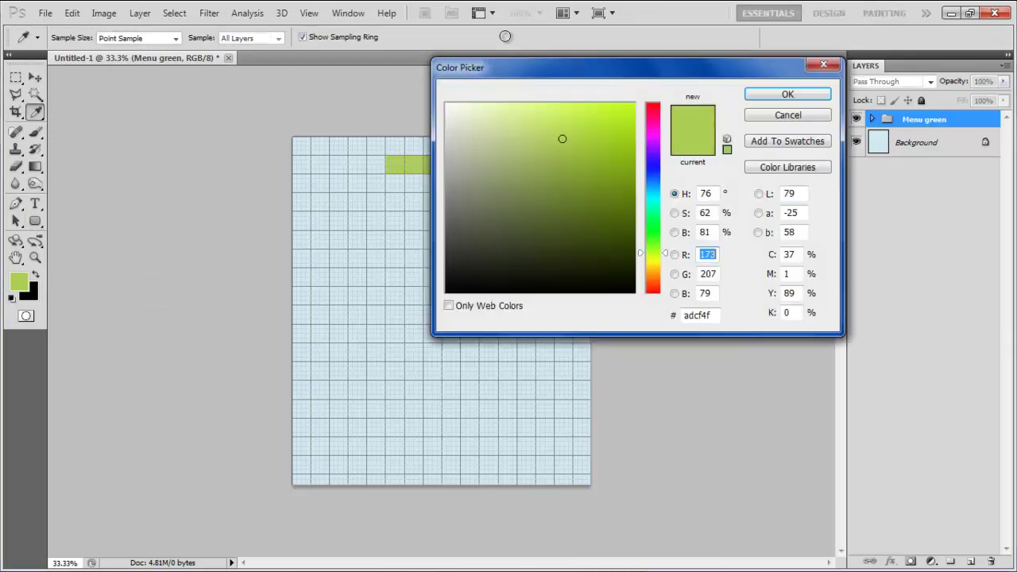
{"action": "double_click", "coordinate": [694, 315]}
{"action": "type", "text": "fecf2e"}
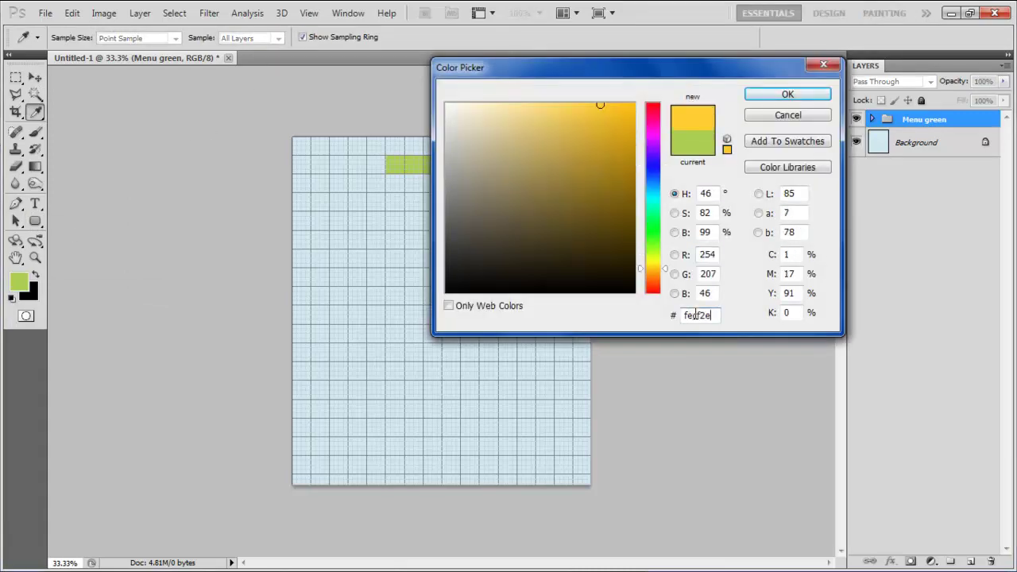
{"action": "key", "text": "Return"}
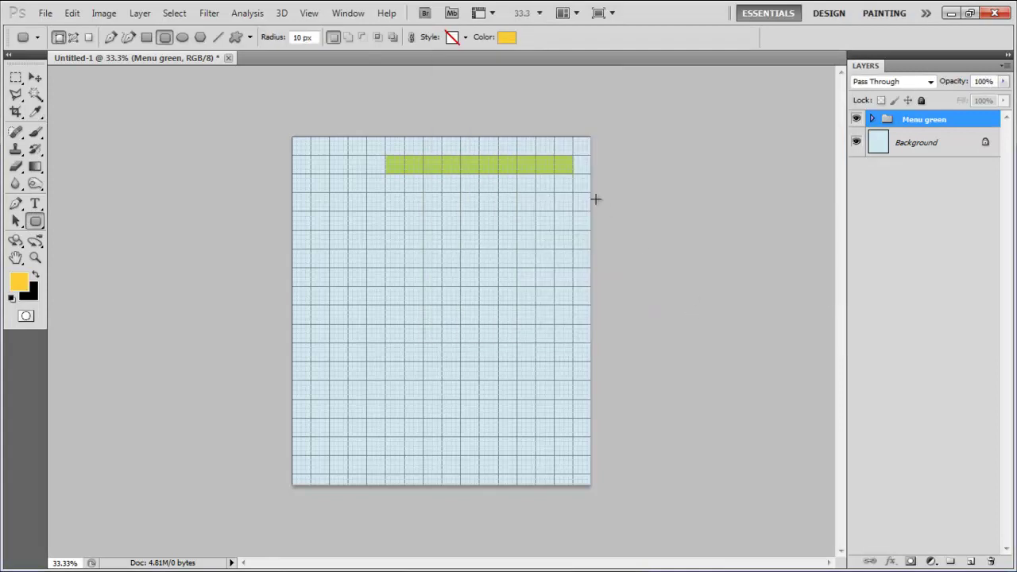
{"action": "left_click_drag", "start_coordinate": [572, 186], "coordinate": [311, 211]}
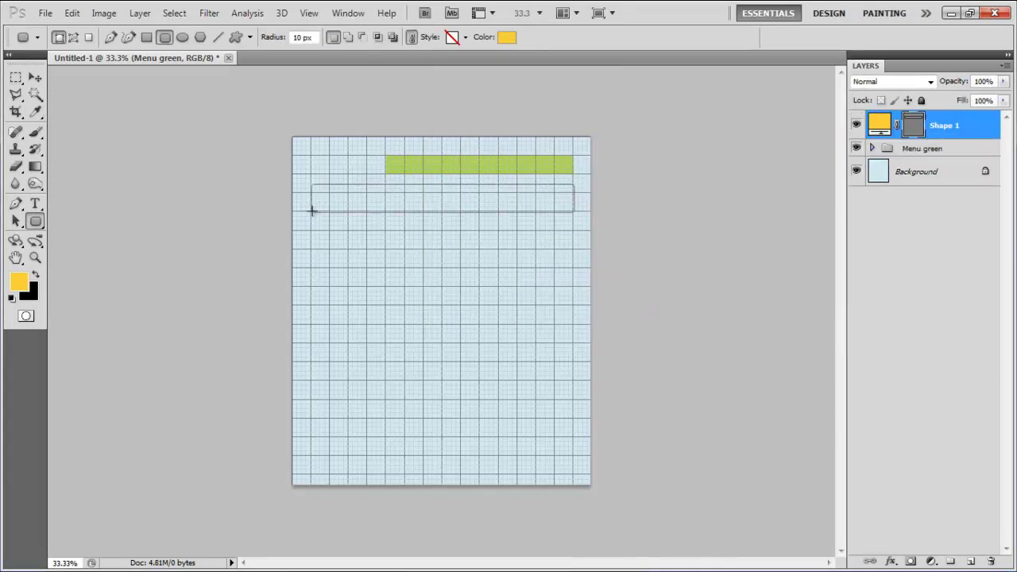
Step: Draw a light grey #ececec rectangle about four grid squares wide and half a square high inside the yellow bar's right end
{"action": "right_click", "coordinate": [35, 222]}
{"action": "left_click", "coordinate": [79, 221]}
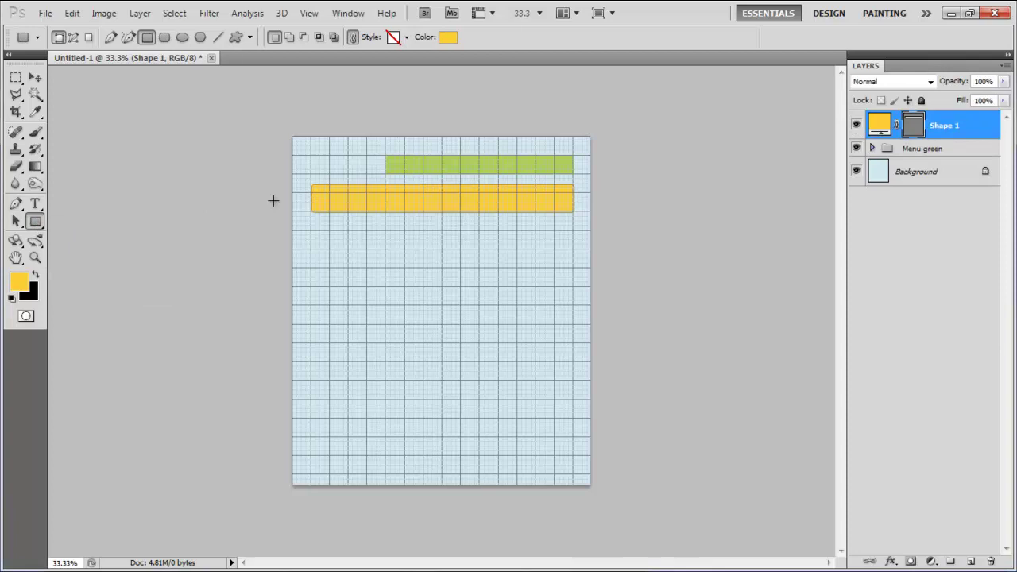
{"action": "left_click", "coordinate": [446, 36]}
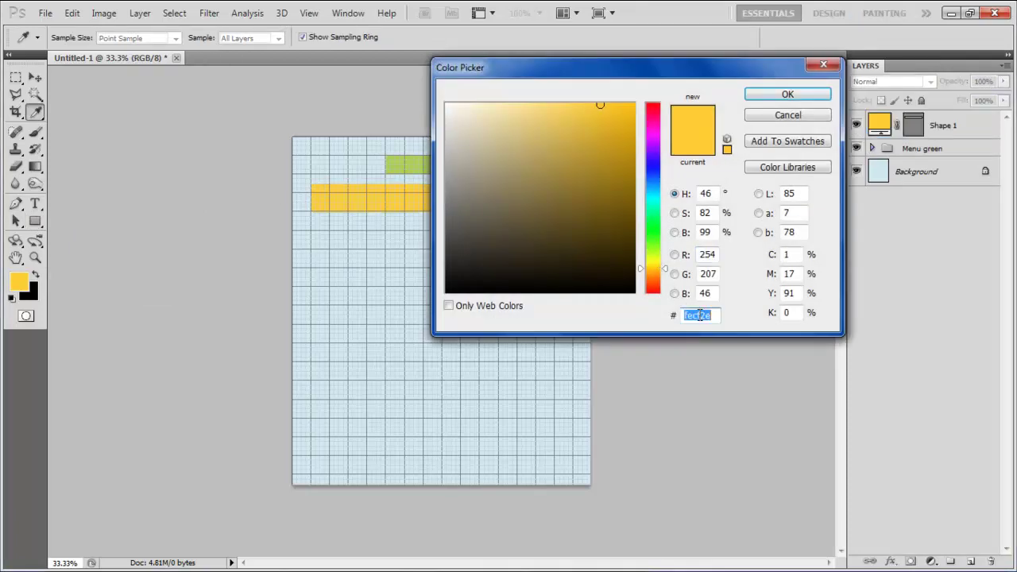
{"action": "type", "text": "edecec"}
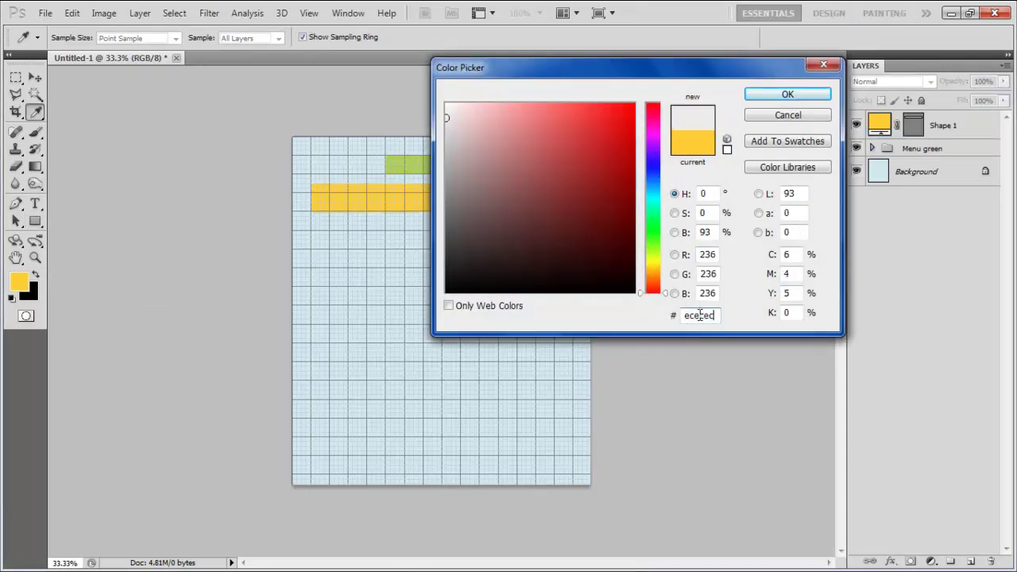
{"action": "key", "text": "Return"}
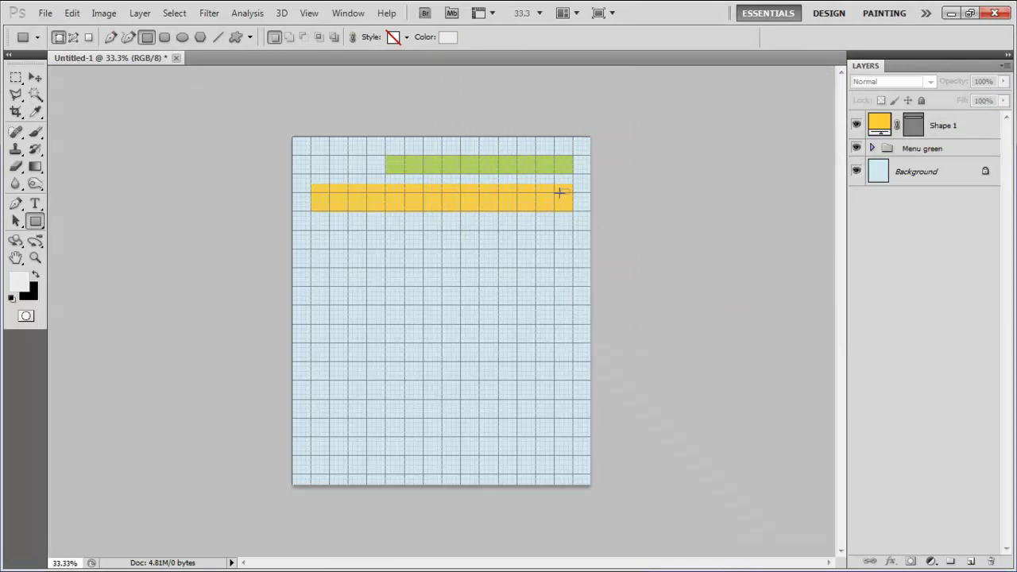
{"action": "left_click_drag", "start_coordinate": [569, 191], "coordinate": [497, 199]}
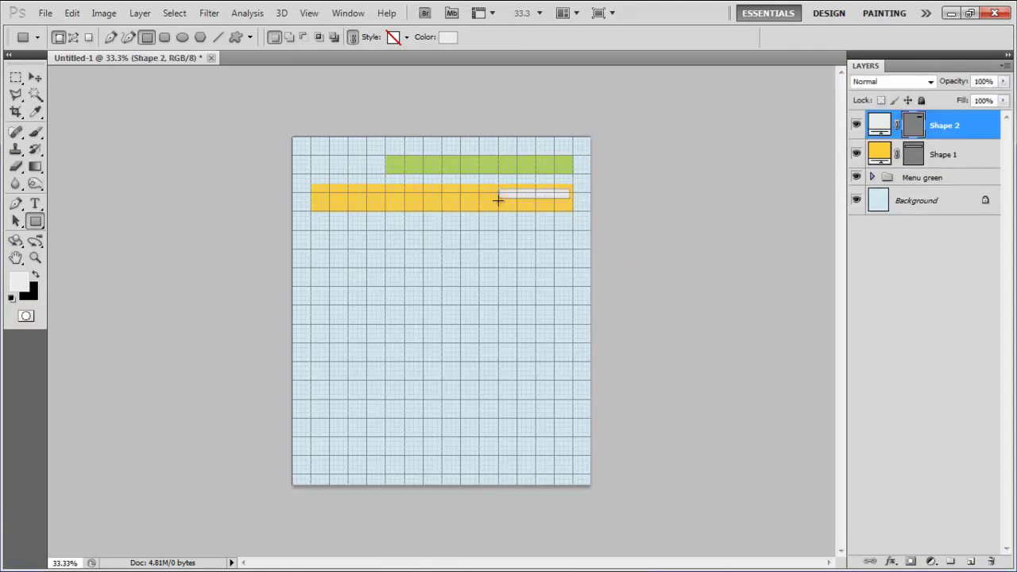
Step: Rename the yellow bar's layer as Main menu and the grey rectangle's layer as Search bar
{"action": "double_click", "coordinate": [945, 155]}
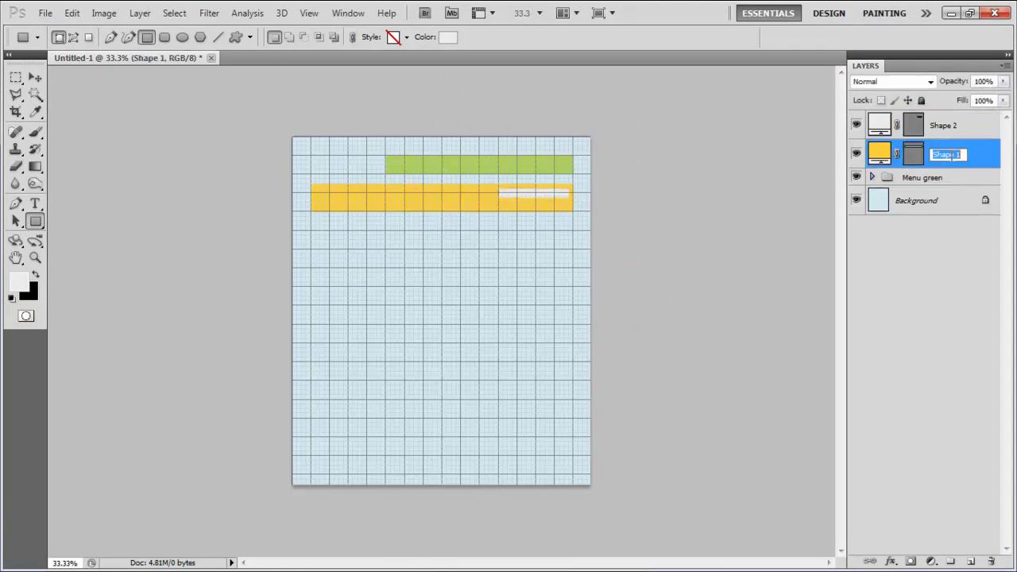
{"action": "type", "text": "Main menu"}
{"action": "key", "text": "Return"}
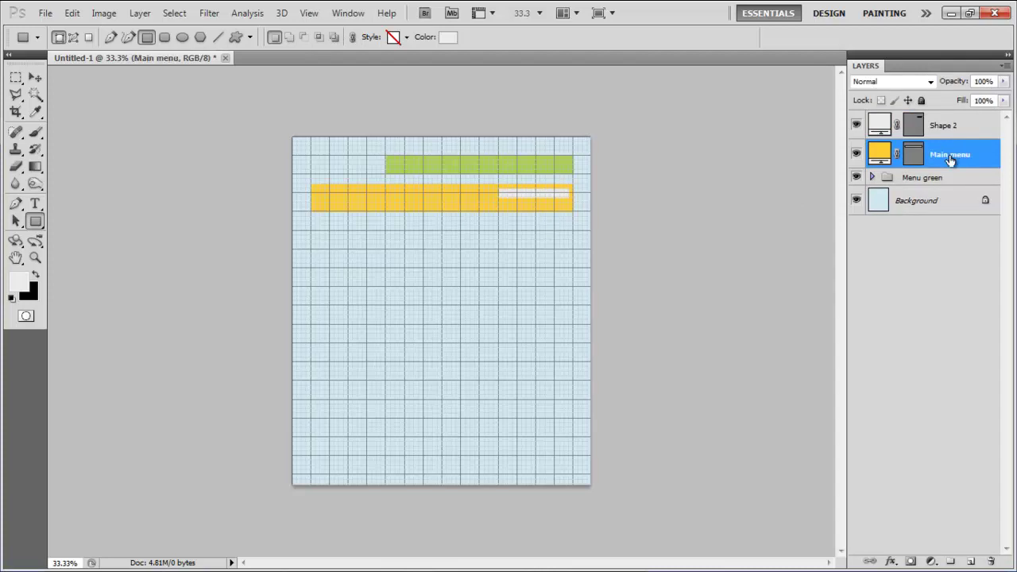
{"action": "double_click", "coordinate": [945, 126]}
{"action": "type", "text": "Search bar"}
{"action": "key", "text": "Return"}
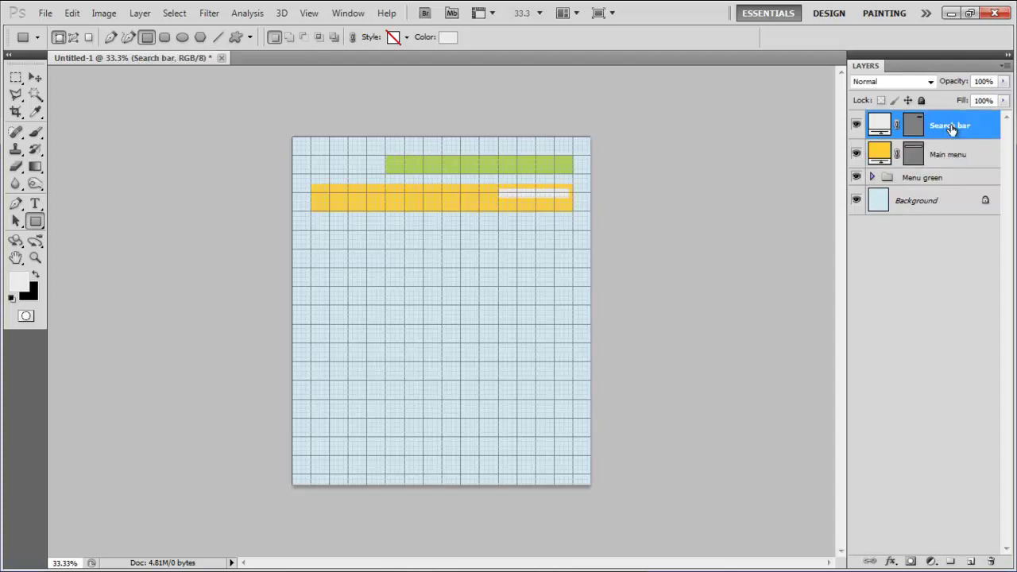
Step: Group the Search bar and Main menu layers and name the group Menu yellow
{"action": "left_click", "coordinate": [954, 154], "text": "shift"}
{"action": "key", "text": "ctrl+g"}
{"action": "double_click", "coordinate": [922, 119]}
{"action": "type", "text": "Menu"}
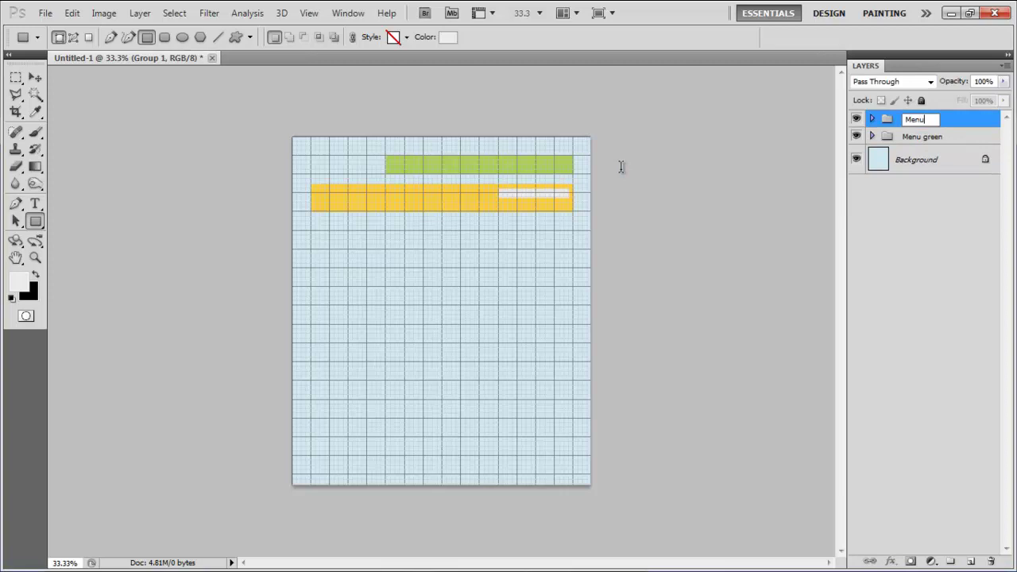
{"action": "type", "text": " yellow"}
{"action": "key", "text": "Return"}
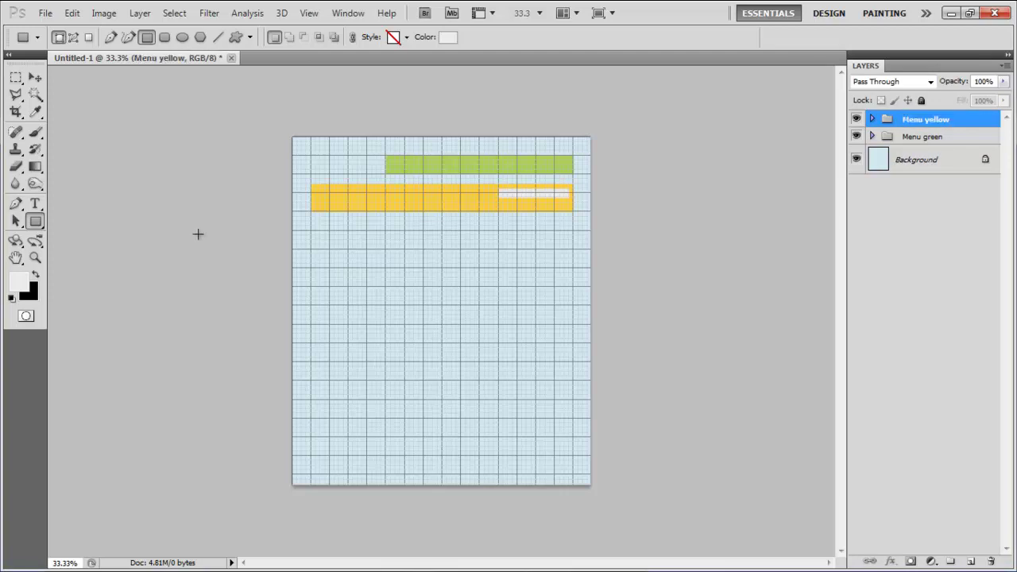
Step: Draw a white #ffffff rectangle about 14 grid squares wide and high, overlapping the yellow bar's lower part and ending near the canvas's lower edge
{"action": "left_click", "coordinate": [43, 224]}
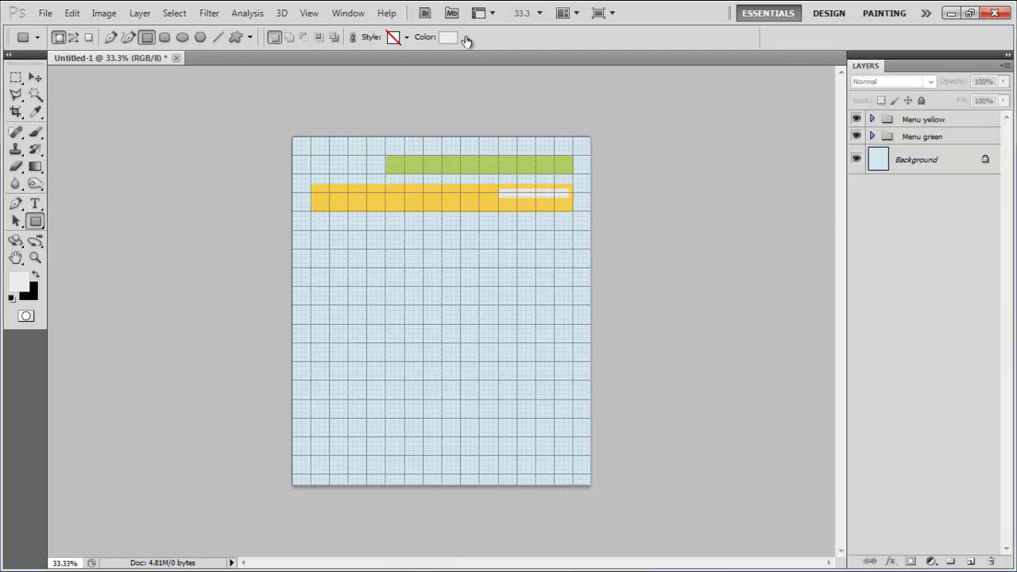
{"action": "left_click", "coordinate": [450, 36]}
{"action": "left_click", "coordinate": [447, 104]}
{"action": "double_click", "coordinate": [703, 314]}
{"action": "type", "text": "ffffff"}
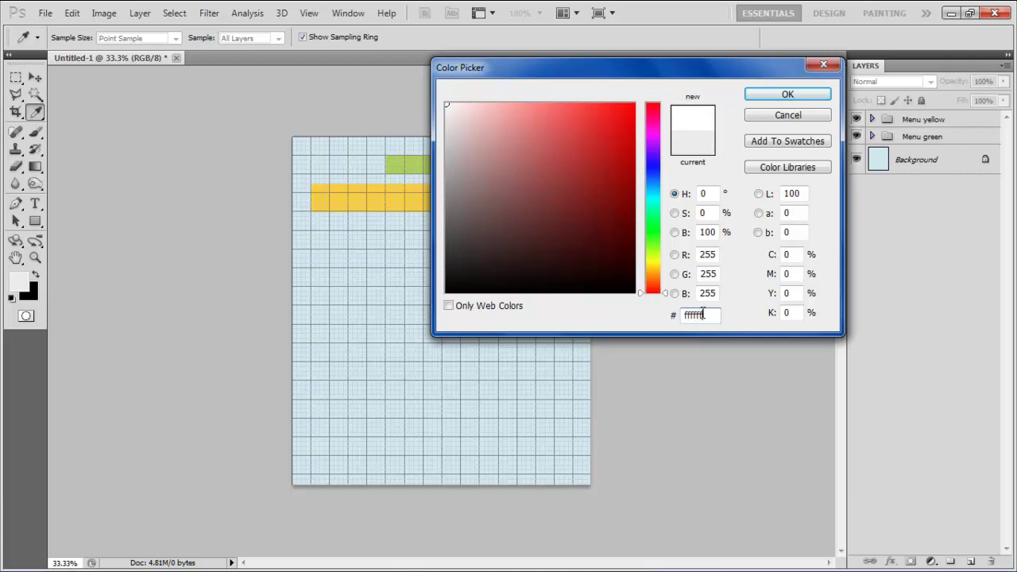
{"action": "left_click", "coordinate": [782, 94]}
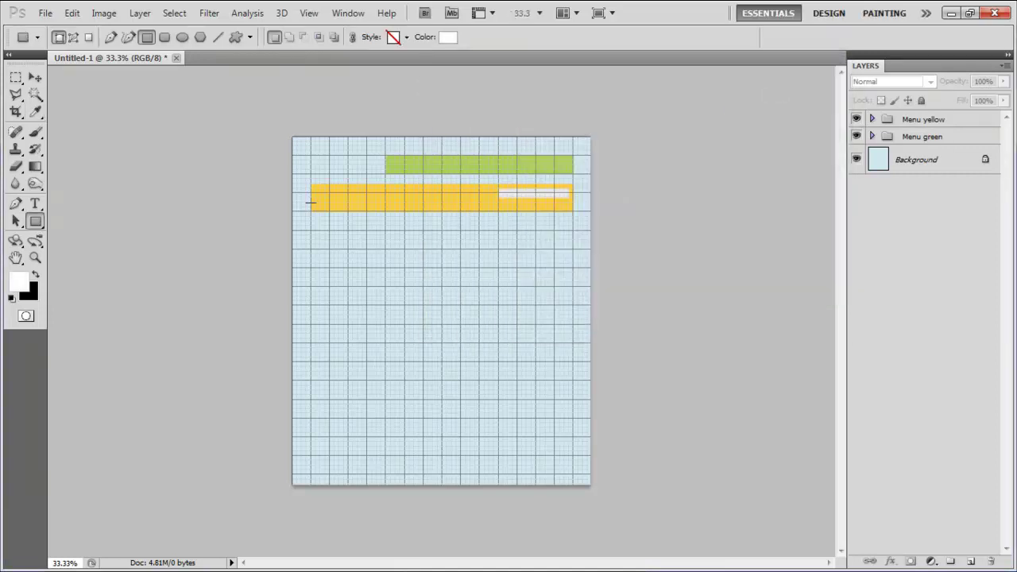
{"action": "left_click_drag", "start_coordinate": [310, 203], "coordinate": [573, 461]}
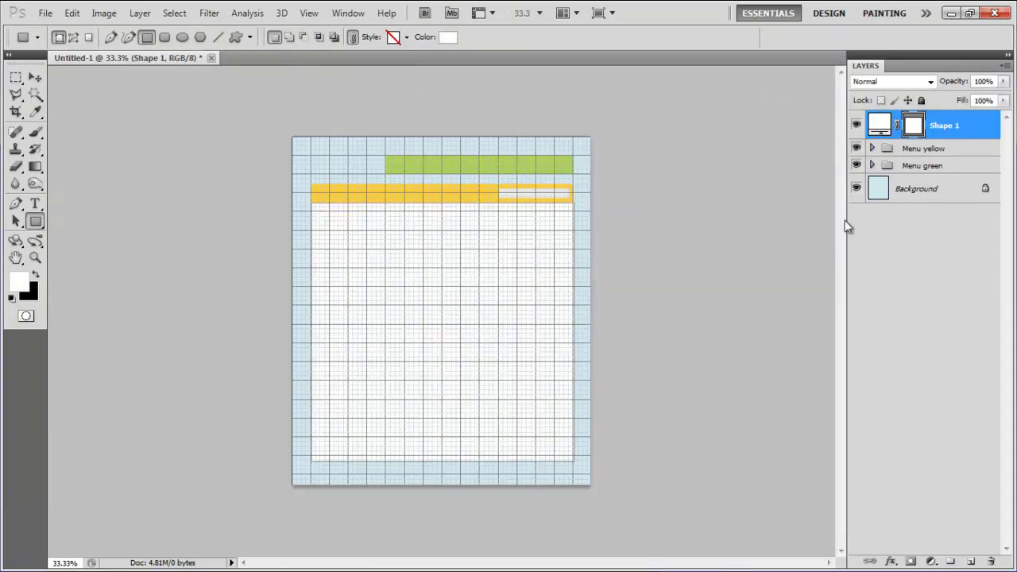
Step: Rename the large white rectangle's shape layer as Background
{"action": "double_click", "coordinate": [944, 125]}
{"action": "type", "text": "Background"}
{"action": "key", "text": "Return"}
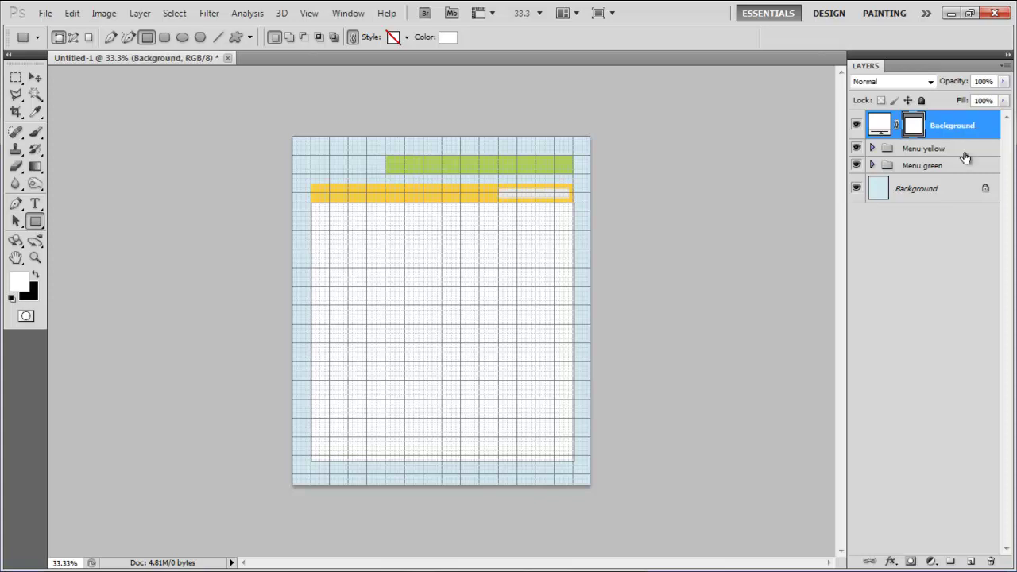
Step: Draw a #ececec rectangle about 7 grid squares wide and 5 high in the white content area's upper-left corner, just below the yellow bar
{"action": "left_click", "coordinate": [955, 215]}
{"action": "right_click", "coordinate": [36, 222]}
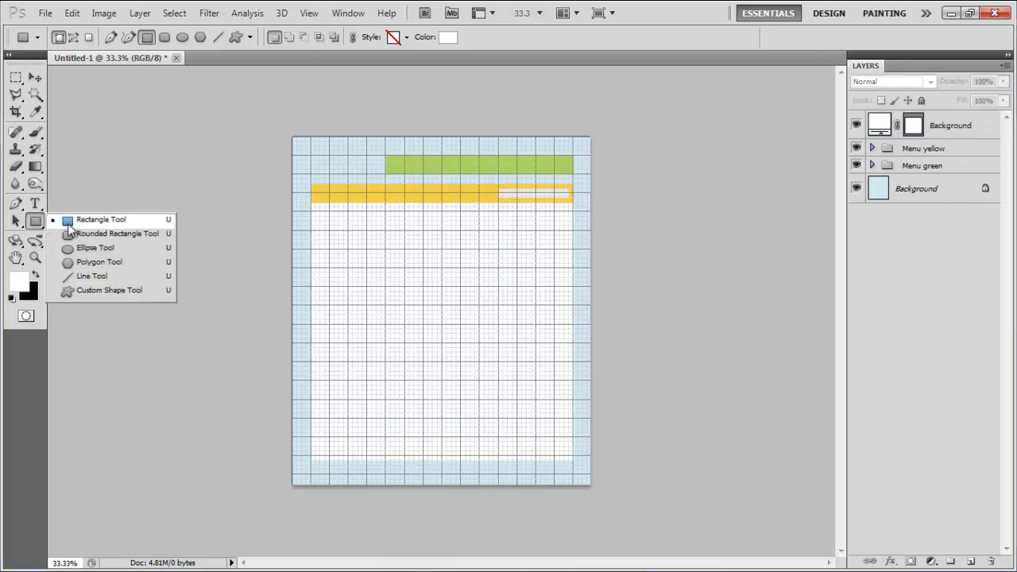
{"action": "left_click", "coordinate": [68, 223]}
{"action": "left_click", "coordinate": [447, 37]}
{"action": "double_click", "coordinate": [700, 316]}
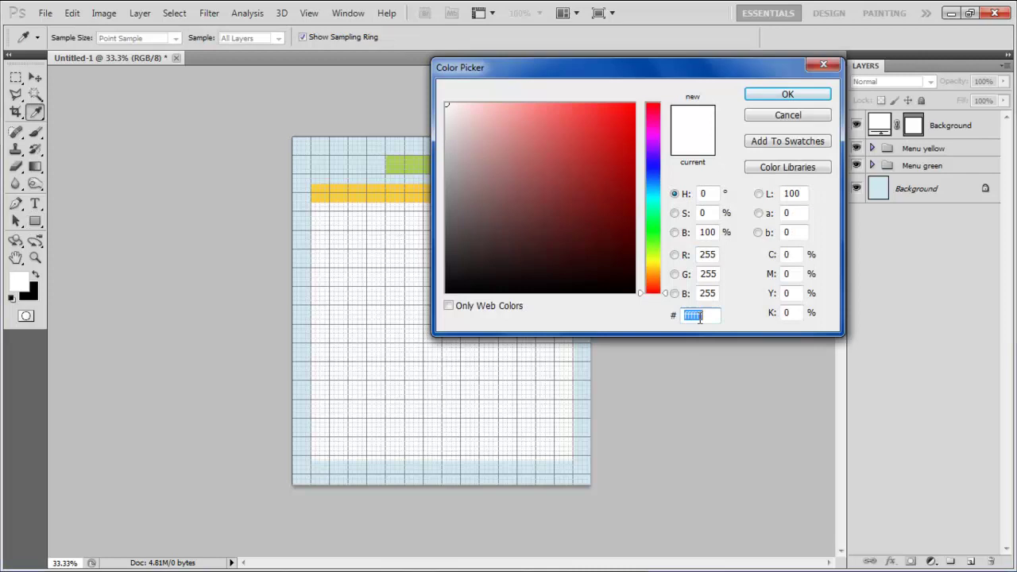
{"action": "type", "text": "ececec"}
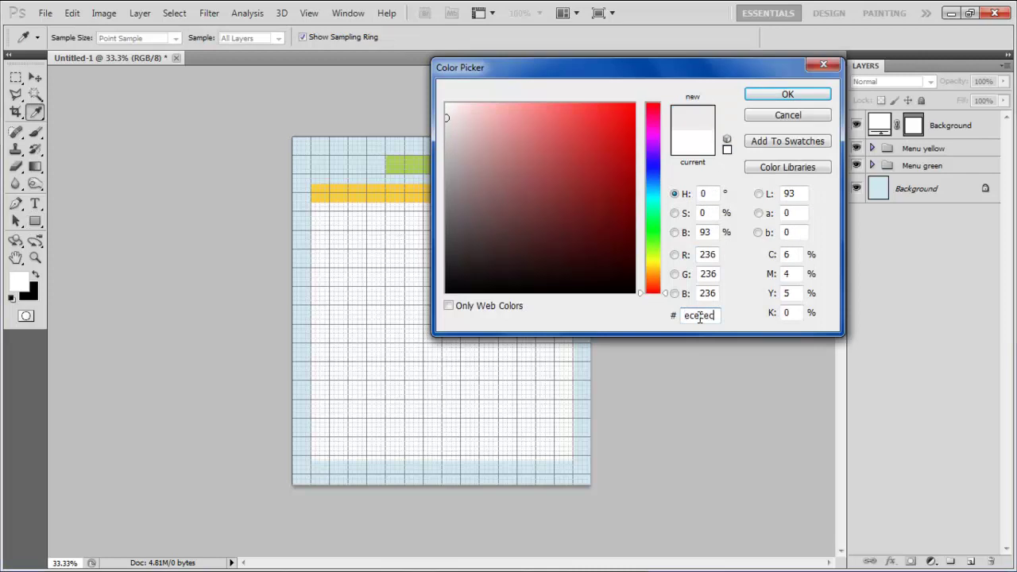
{"action": "left_click", "coordinate": [778, 96]}
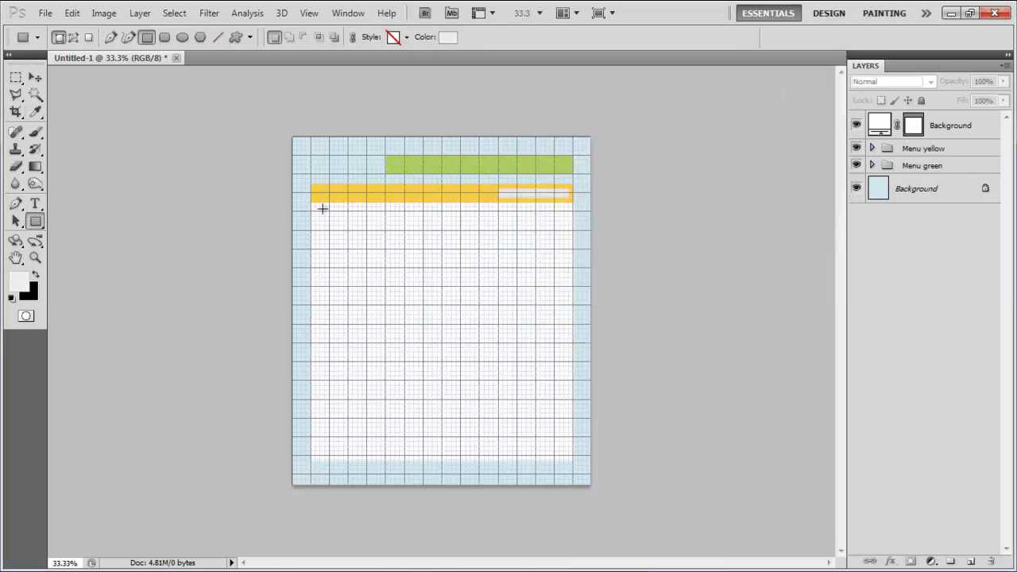
{"action": "left_click_drag", "start_coordinate": [322, 208], "coordinate": [442, 306]}
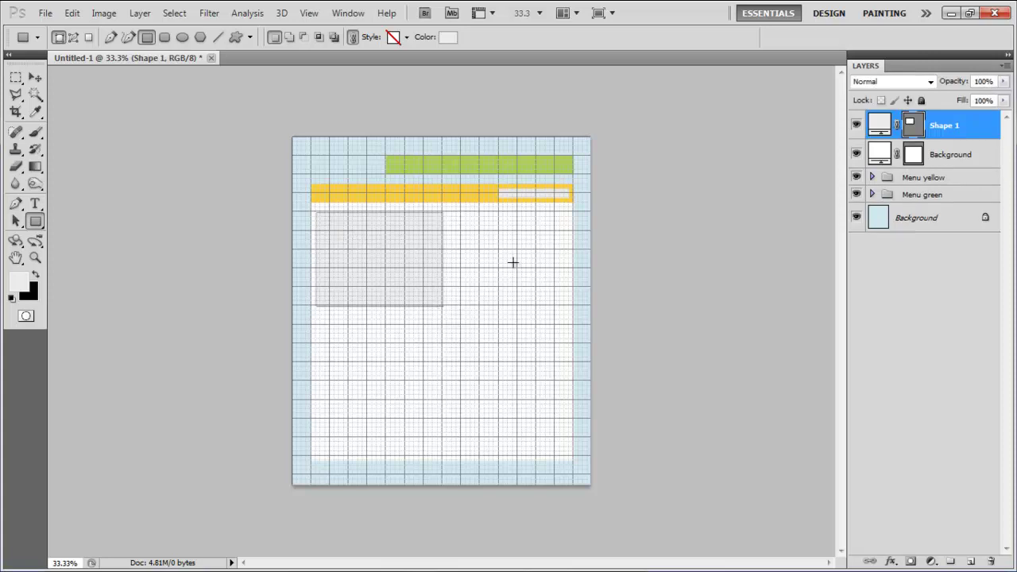
Step: Rename the large light-grey rectangle's shape layer as Main img
{"action": "double_click", "coordinate": [946, 125]}
{"action": "type", "text": "Main img"}
{"action": "key", "text": "Return"}
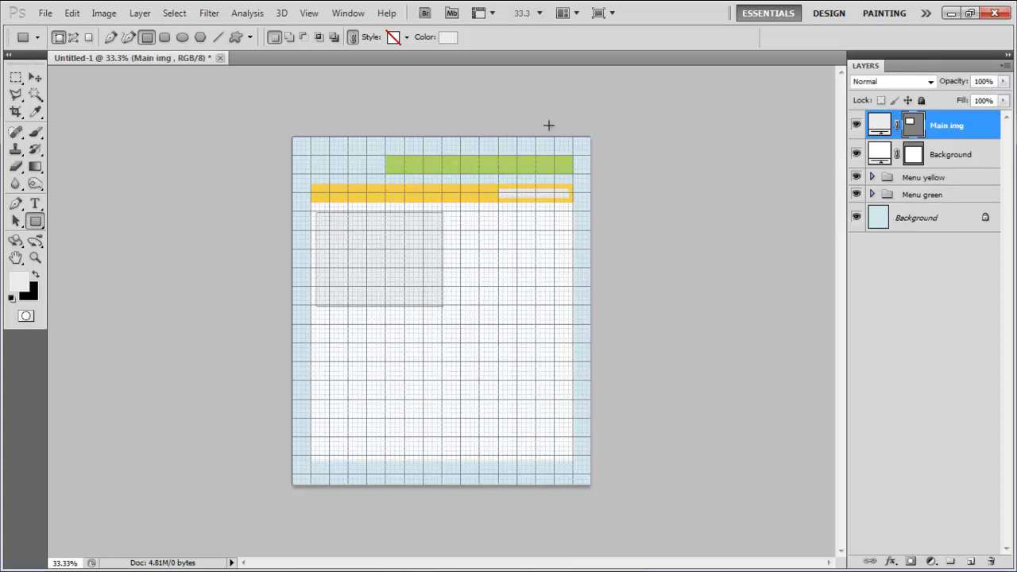
Step: Draw a #dae7ec rectangle about 3 grid squares wide and 5 high, adjoining the right edge of the Main img rectangle
{"action": "left_click", "coordinate": [35, 221]}
{"action": "left_click", "coordinate": [447, 36]}
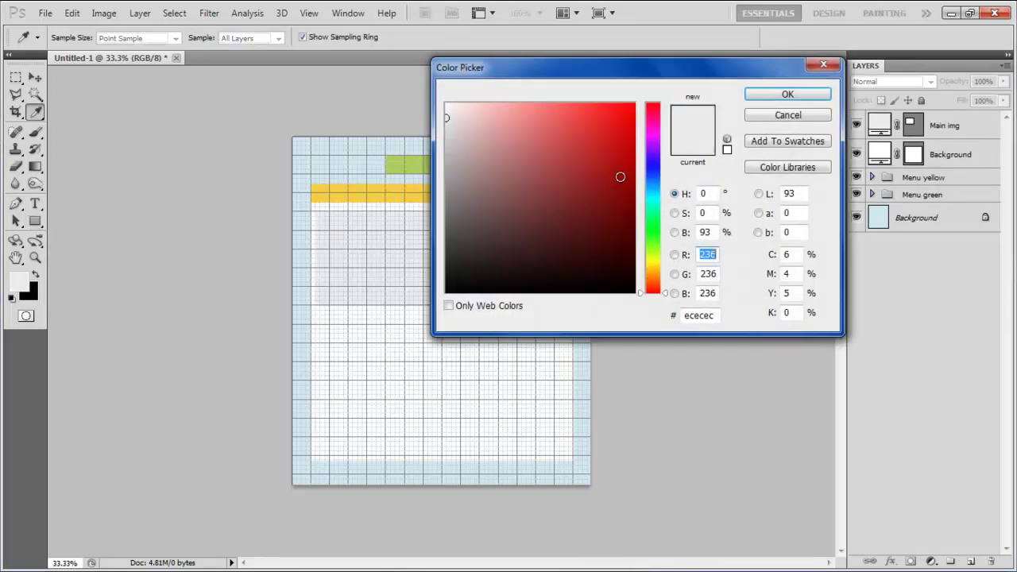
{"action": "double_click", "coordinate": [688, 314]}
{"action": "type", "text": "dae7ec"}
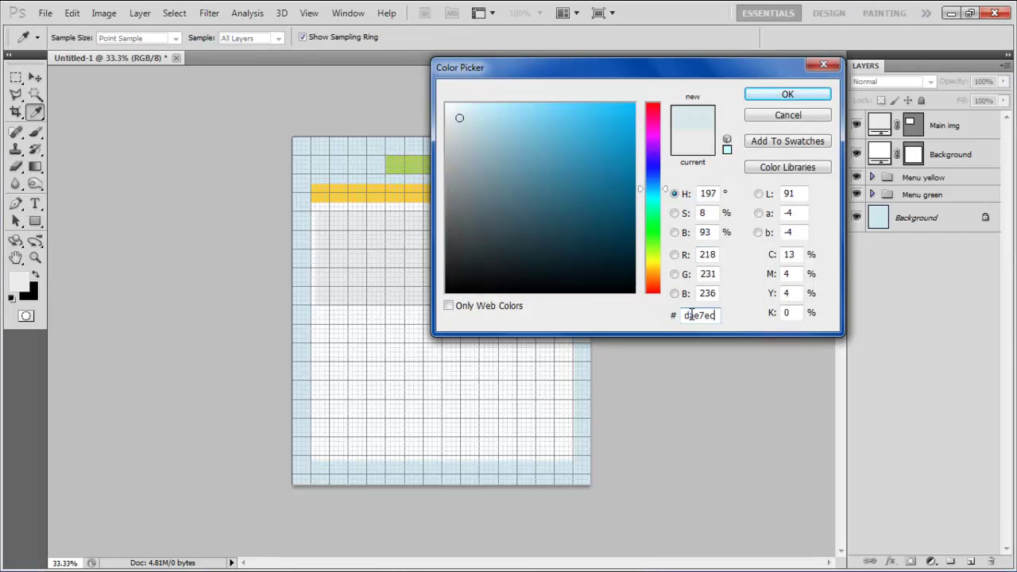
{"action": "key", "text": "Return"}
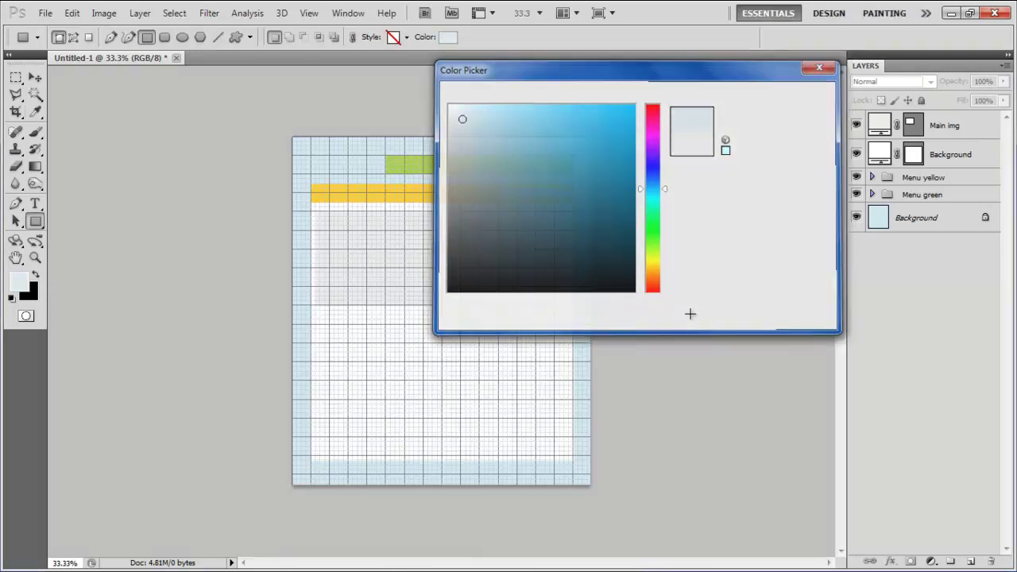
{"action": "mouse_move", "coordinate": [505, 214]}
{"action": "left_mouse_down"}
{"action": "mouse_move", "coordinate": [466, 252]}
{"action": "mouse_move", "coordinate": [442, 307]}
{"action": "left_mouse_up"}
Step: Rename the pale-blue rectangle's shape layer as Right coloumn
{"action": "double_click", "coordinate": [946, 125]}
{"action": "type", "text": "Right co"}
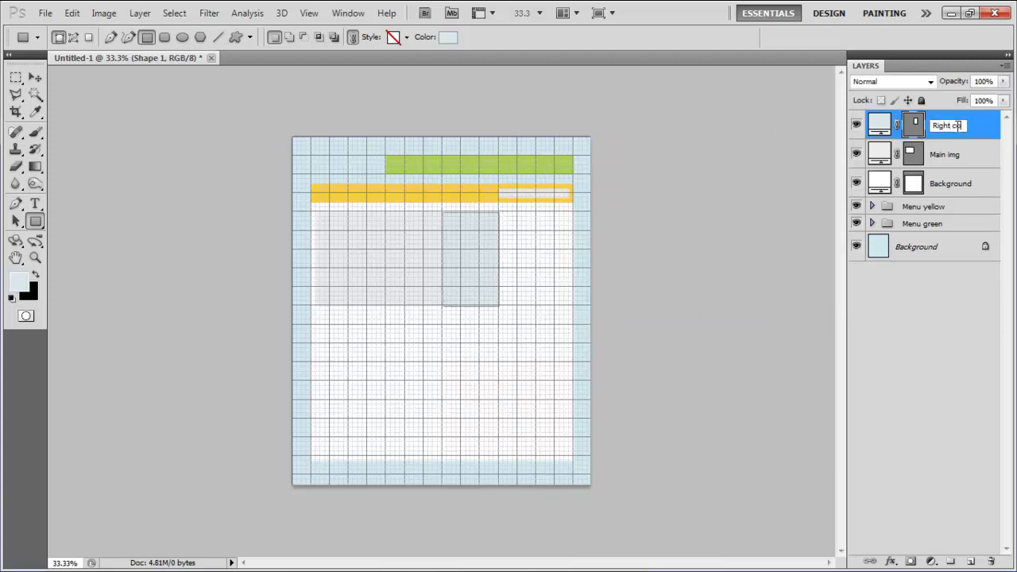
{"action": "type", "text": "loumn"}
{"action": "key", "text": "Return"}
Step: Draw a #abcdda rounded rectangle about 10 grid squares wide and 1 high across the lower part of the Main img and Right coloumn shapes
{"action": "left_click", "coordinate": [36, 223]}
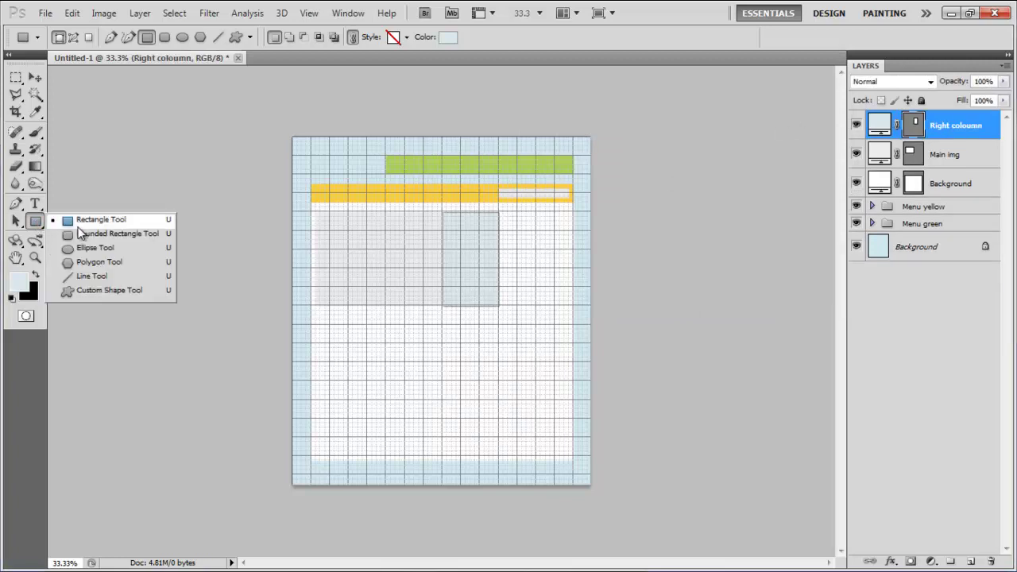
{"action": "left_click", "coordinate": [83, 233]}
{"action": "left_click", "coordinate": [504, 36]}
{"action": "type", "text": "abcdda"}
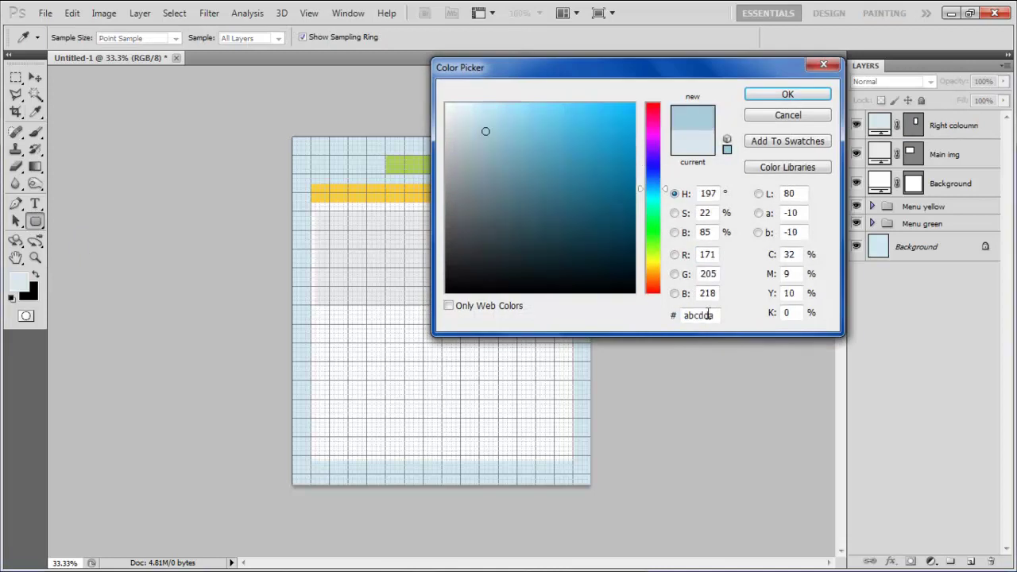
{"action": "key", "text": "Return"}
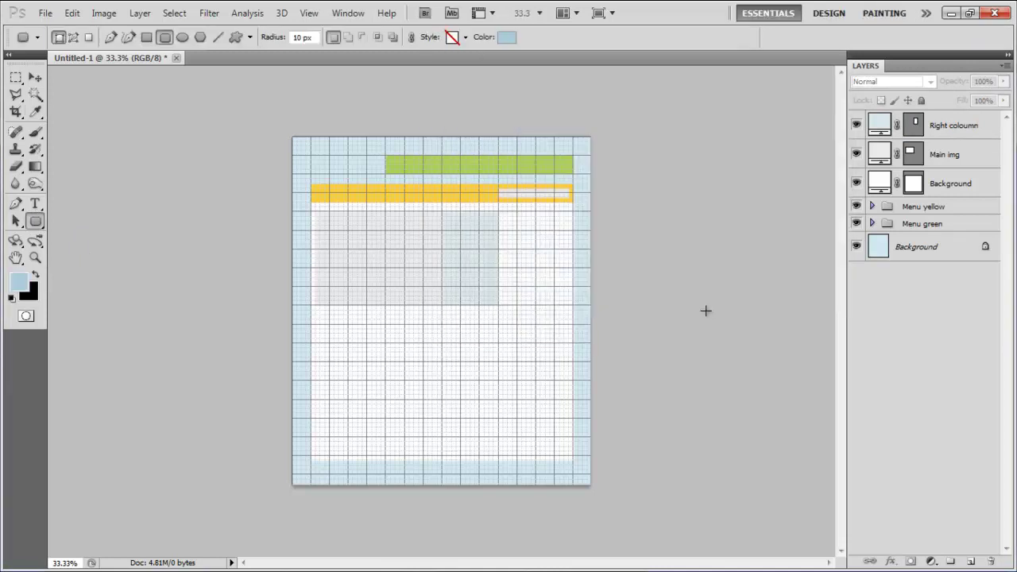
{"action": "left_click_drag", "start_coordinate": [499, 307], "coordinate": [310, 281]}
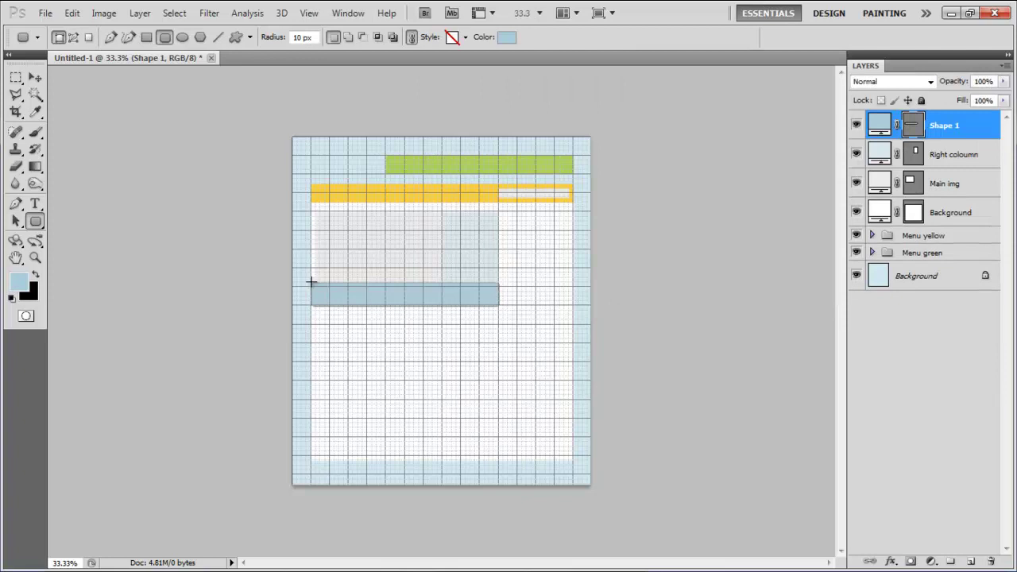
Step: Rename the blue rounded bar's layer as Bottom part and move it below Main img in the layer order
{"action": "double_click", "coordinate": [958, 125]}
{"action": "type", "text": "Bottom part"}
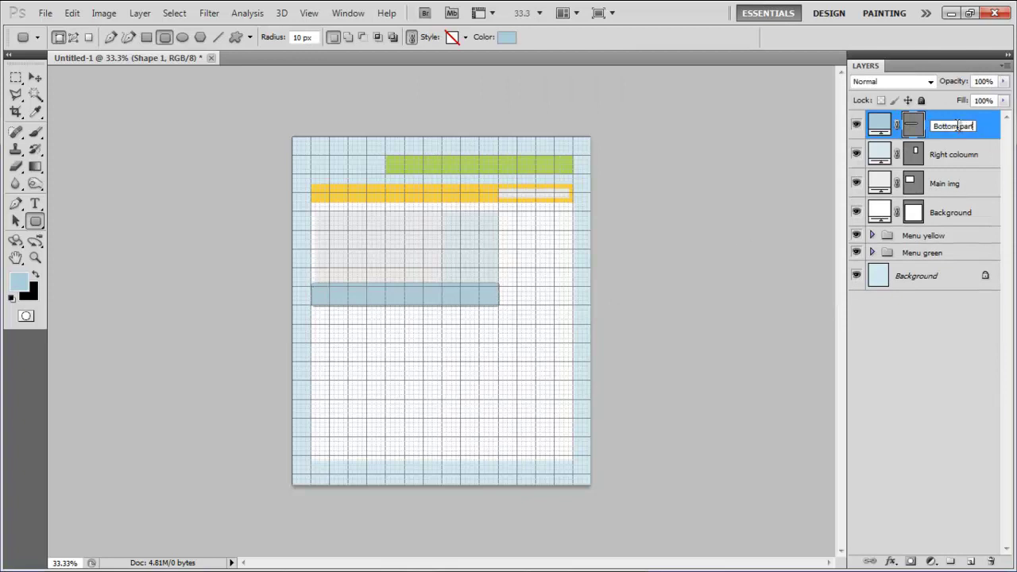
{"action": "key", "text": "Return"}
{"action": "left_click_drag", "start_coordinate": [954, 125], "coordinate": [959, 200]}
Step: Shorten the Main img rectangle by raising its lower edge about one grid square to uncover the Bottom part bar
{"action": "left_click", "coordinate": [957, 154]}
{"action": "key", "text": "v"}
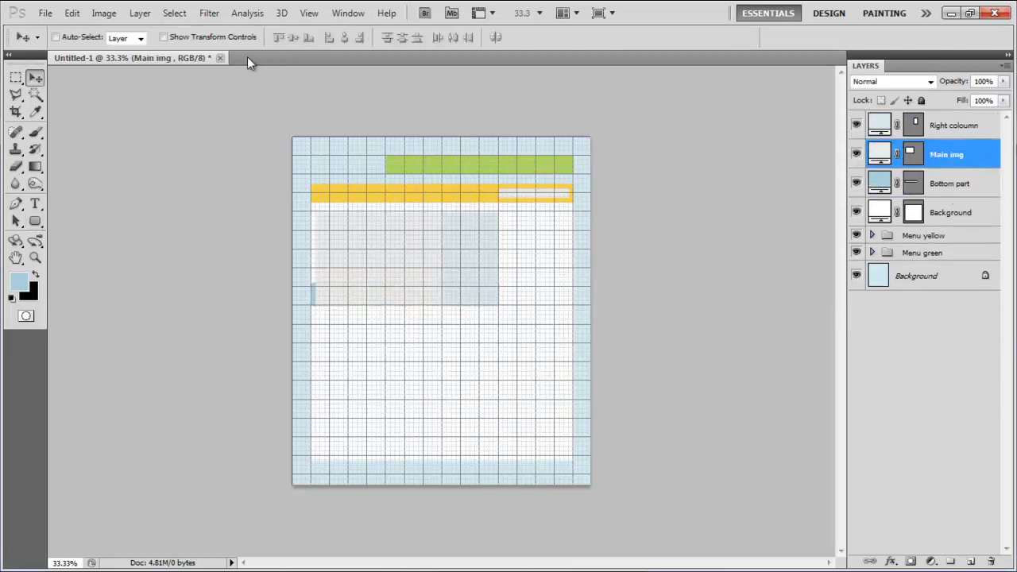
{"action": "left_click", "coordinate": [234, 39]}
{"action": "left_click_drag", "start_coordinate": [380, 303], "coordinate": [381, 288]}
{"action": "key", "text": "Return"}
{"action": "left_click", "coordinate": [192, 38]}
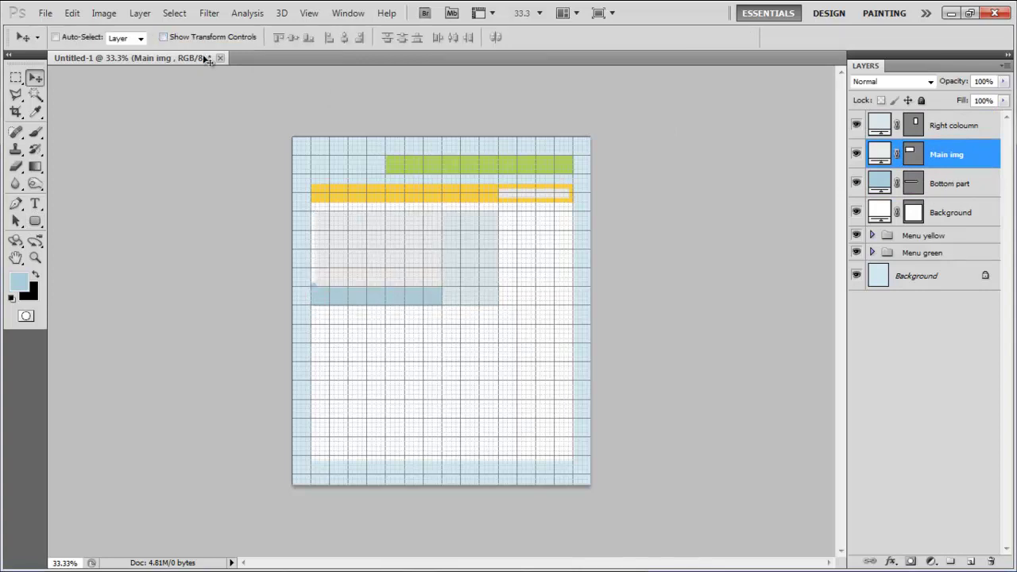
Step: Group the Right coloumn, Main img, Bottom part and white Background shape layers and name the group Main img
{"action": "left_click", "coordinate": [953, 130]}
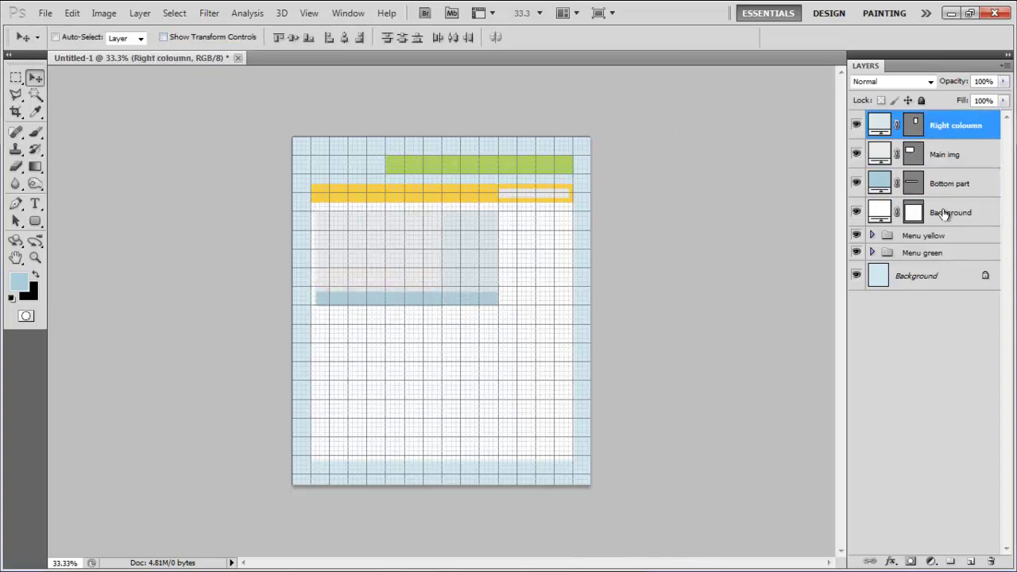
{"action": "left_click", "coordinate": [944, 213], "text": "shift"}
{"action": "key", "text": "ctrl+g"}
{"action": "double_click", "coordinate": [913, 120]}
{"action": "type", "text": "Main img"}
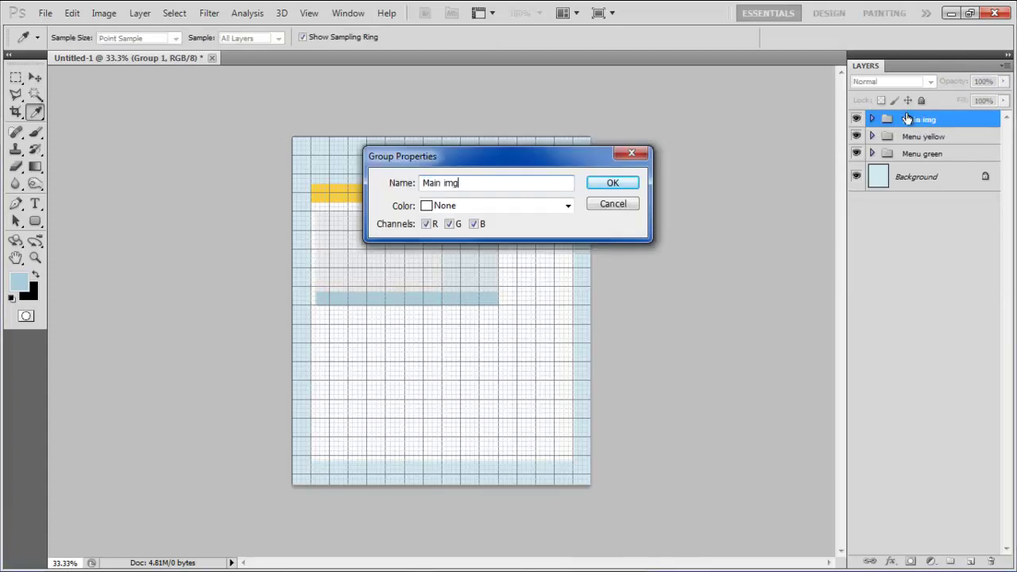
{"action": "key", "text": "Return"}
{"action": "key", "text": "v"}
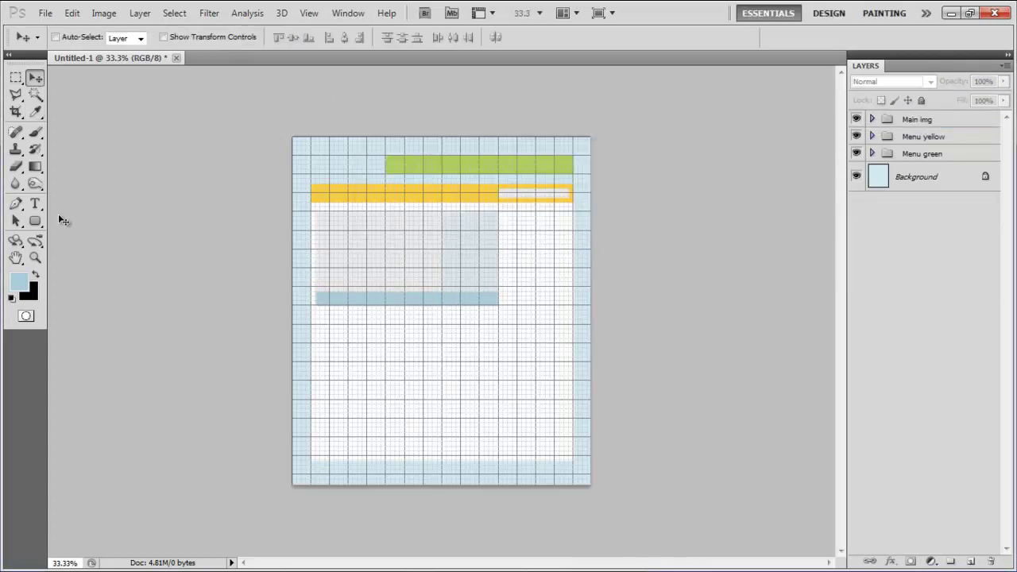
Step: Draw a #ececec rectangle about 3 grid squares wide and 2 high below the blue bar, at the content area's left side
{"action": "left_click_drag", "start_coordinate": [35, 221], "coordinate": [76, 220]}
{"action": "left_click", "coordinate": [448, 37]}
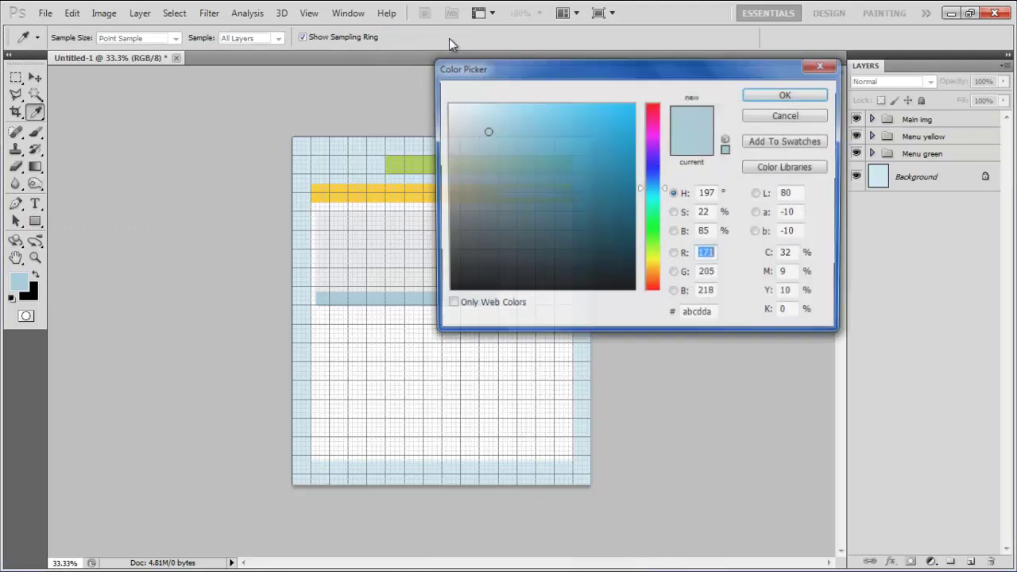
{"action": "type", "text": "ececec"}
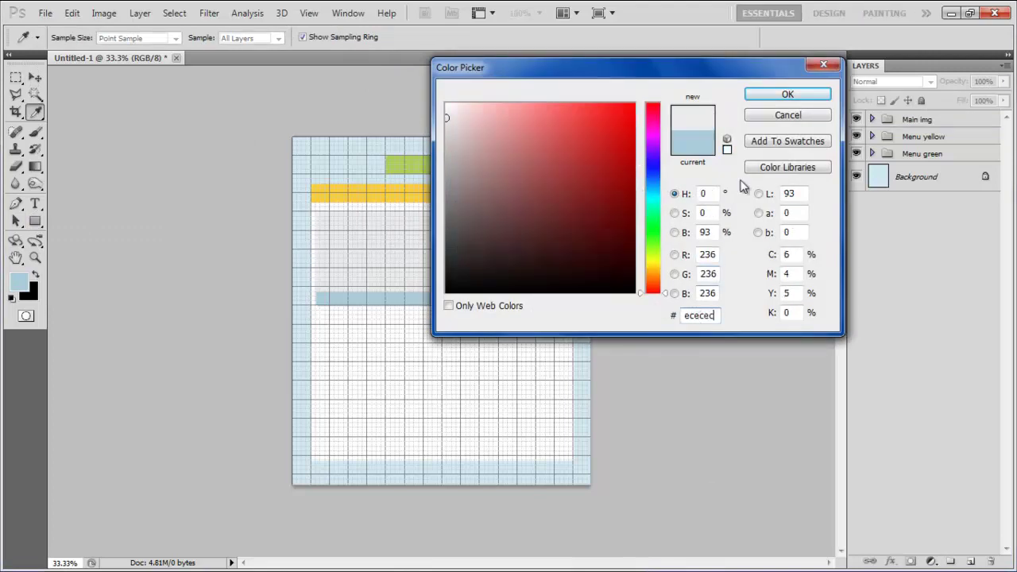
{"action": "left_click", "coordinate": [785, 95]}
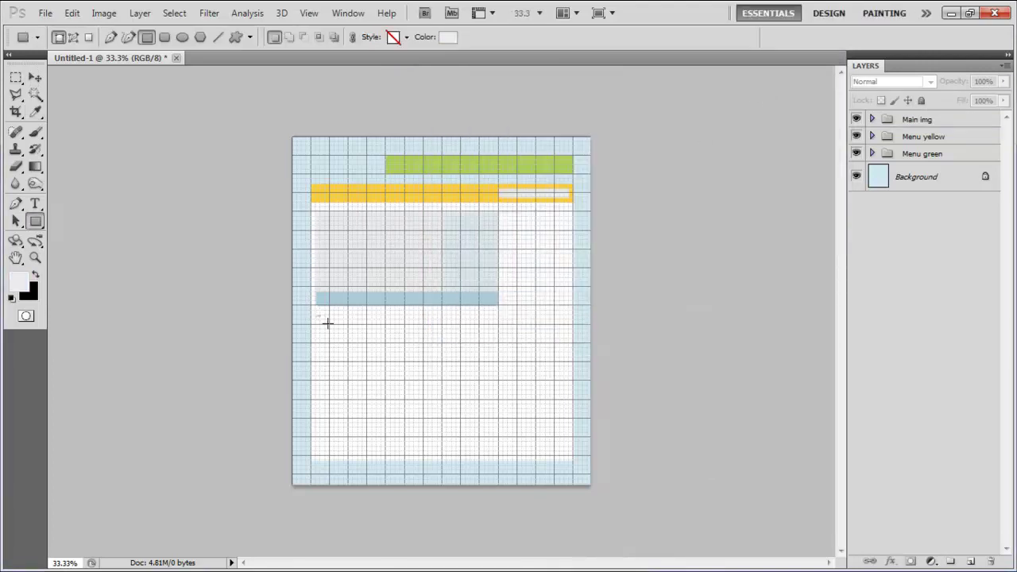
{"action": "left_click_drag", "start_coordinate": [316, 315], "coordinate": [368, 353]}
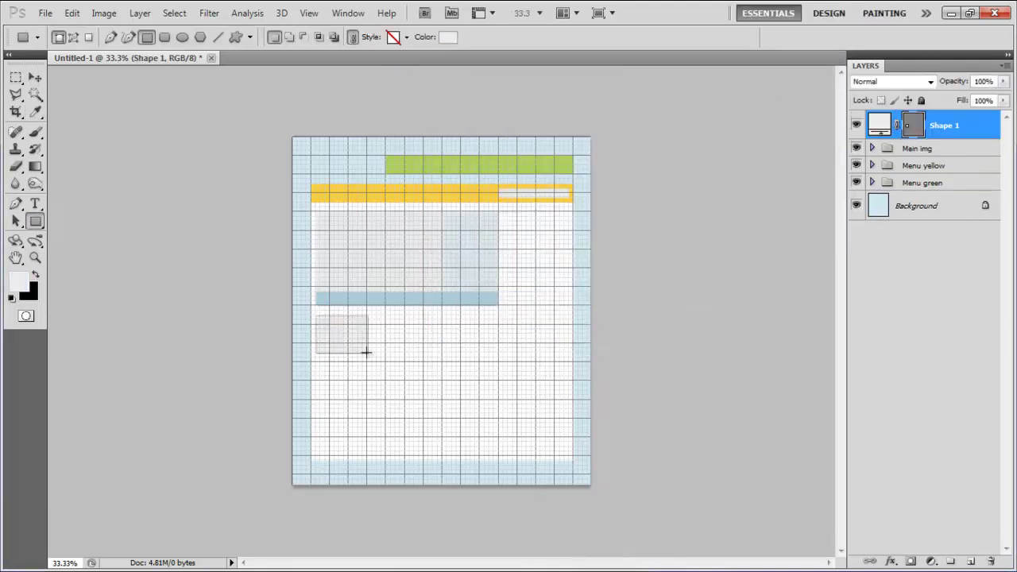
Step: Rename the small grey rectangle's shape layer as Img1
{"action": "double_click", "coordinate": [942, 125]}
{"action": "type", "text": "Img1"}
{"action": "key", "text": "Return"}
Step: Duplicate the Img1 rectangle twice and stack the copies below it, spaced about half a grid square apart
{"action": "key", "text": "ctrl+j"}
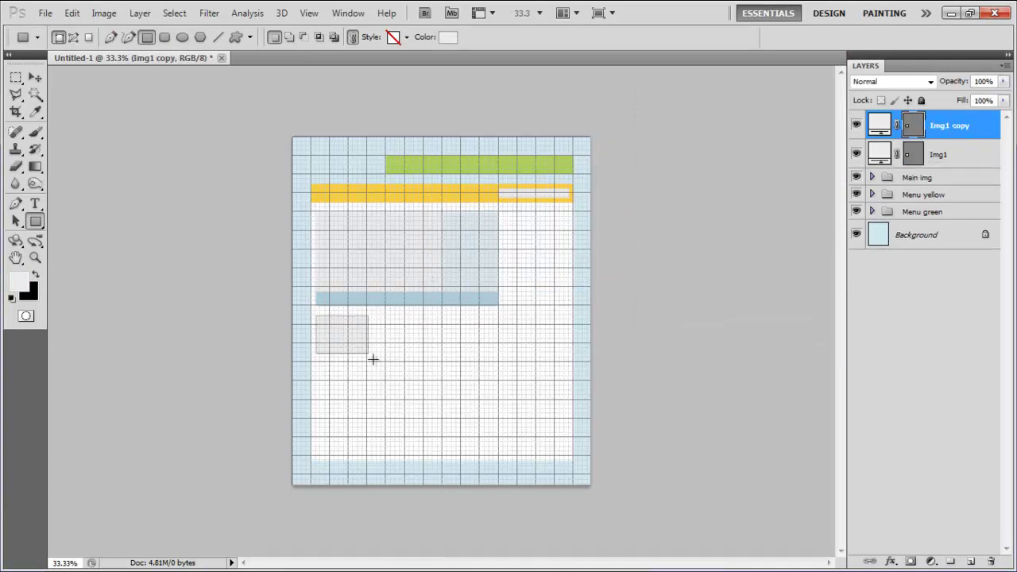
{"action": "key", "text": "v"}
{"action": "key", "text": "ctrl+j"}
{"action": "left_click_drag", "start_coordinate": [351, 338], "coordinate": [354, 435]}
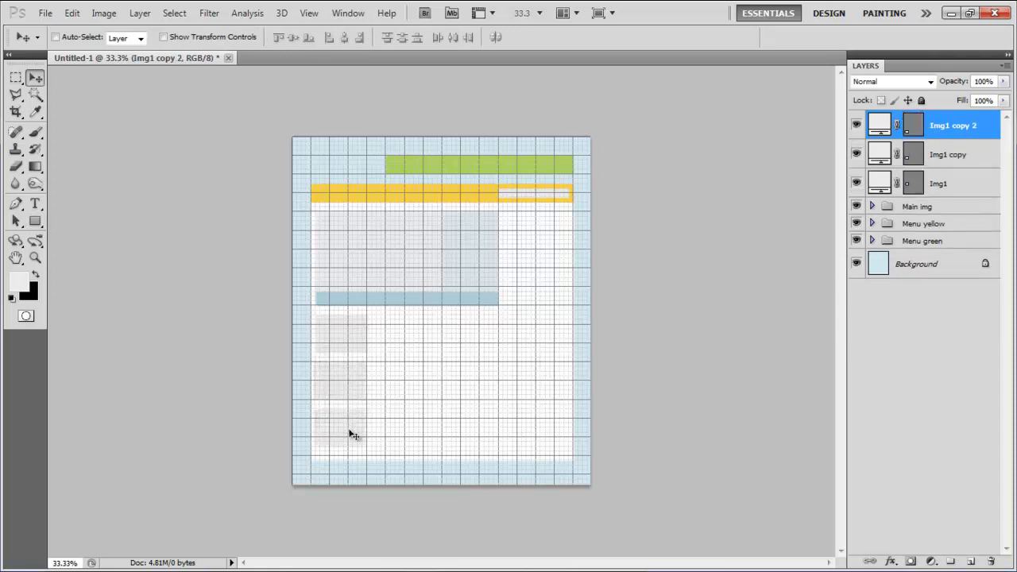
Step: Draw a #abcdda rounded rectangle about 2.5 grid squares wide and half a square high, right of the uppermost Img1 rectangle's lower part
{"action": "left_click", "coordinate": [938, 318]}
{"action": "left_click", "coordinate": [35, 221]}
{"action": "left_click", "coordinate": [108, 234]}
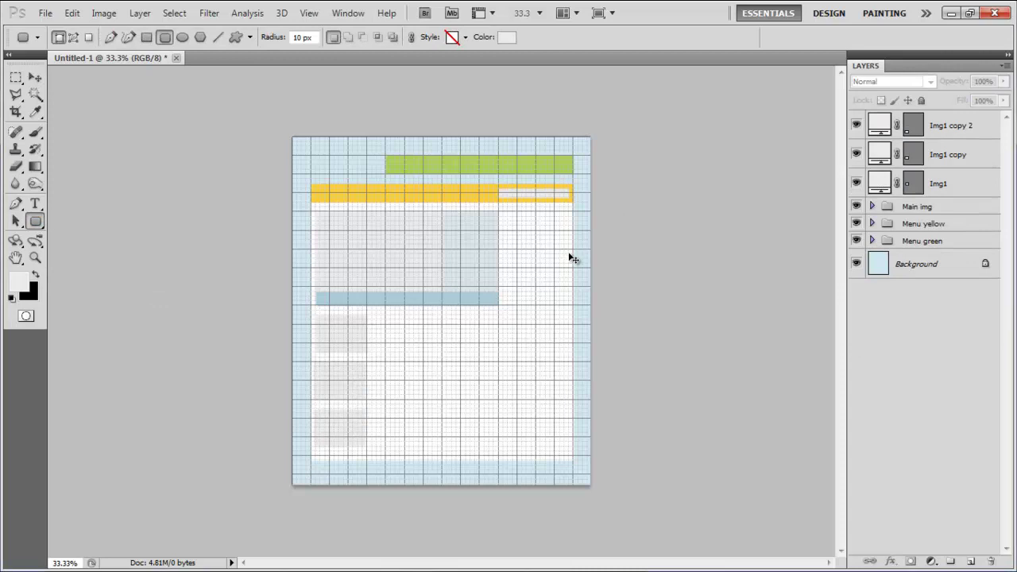
{"action": "left_click", "coordinate": [506, 37]}
{"action": "double_click", "coordinate": [699, 315]}
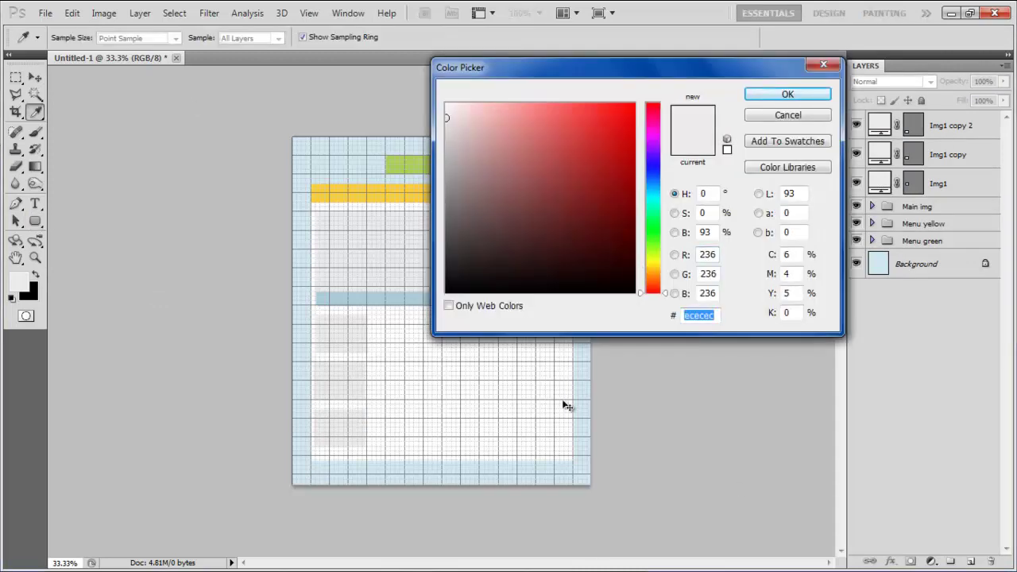
{"action": "type", "text": "abcdda"}
{"action": "key", "text": "Return"}
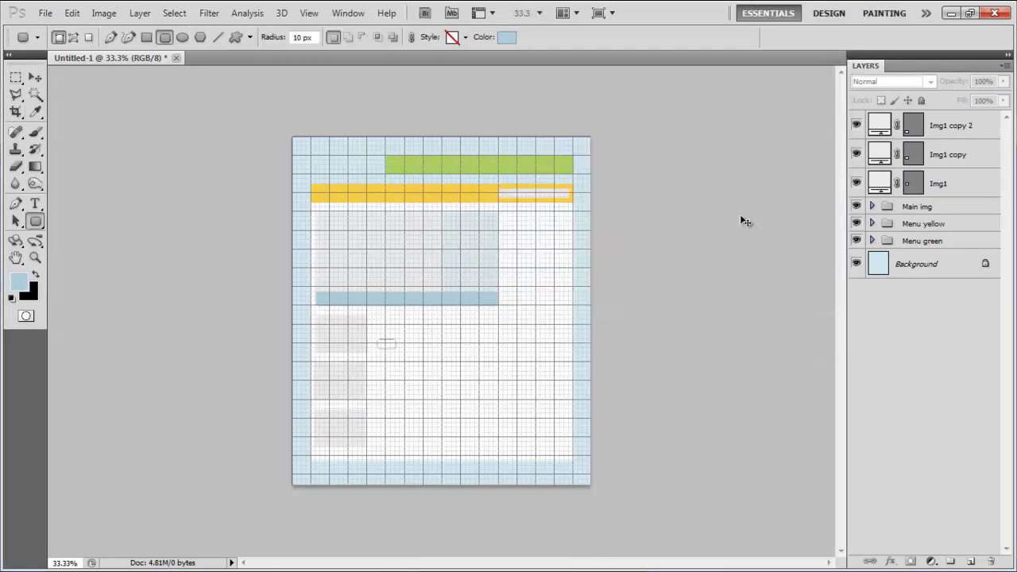
{"action": "left_click_drag", "start_coordinate": [430, 349], "coordinate": [424, 349]}
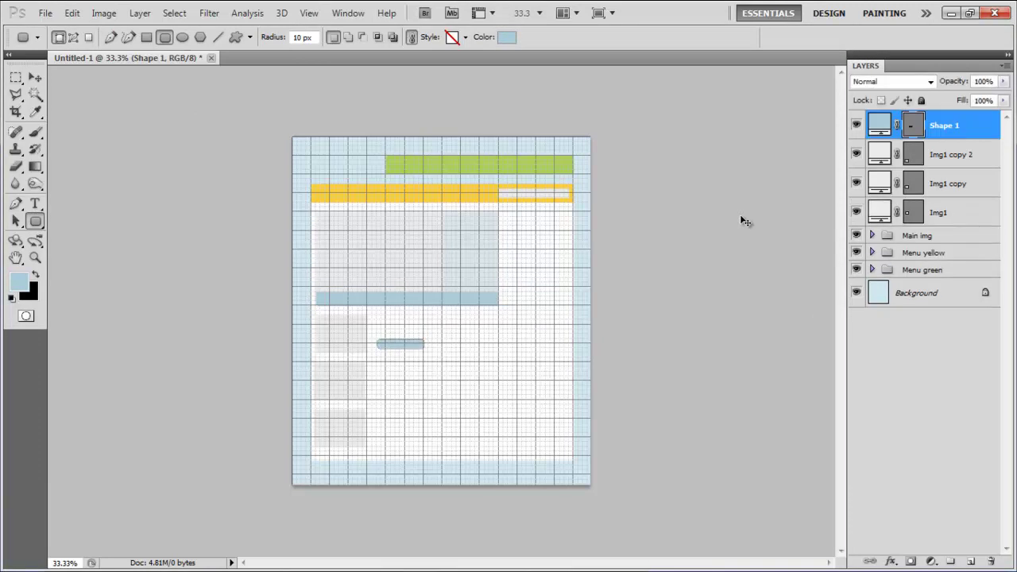
Step: Rename the small blue rounded rectangle's layer as Button 1
{"action": "key", "text": "v"}
{"action": "double_click", "coordinate": [946, 125]}
{"action": "type", "text": "Button 1"}
{"action": "key", "text": "Return"}
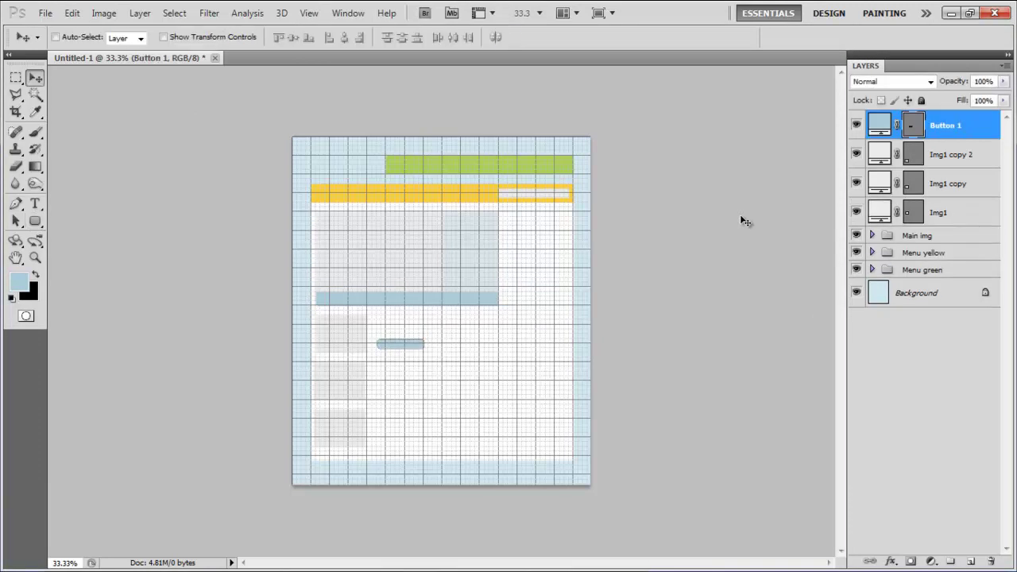
Step: Duplicate Button 1 and move the copy down about 2.5 grid squares, beside the middle Img1 rectangle
{"action": "key", "text": "ctrl+j"}
{"action": "key", "text": "shift+Down"}
{"action": "key", "text": "shift+Down"}
{"action": "key", "text": "shift+Down"}
{"action": "key", "text": "shift+Down"}
{"action": "key", "text": "shift+Down"}
{"action": "key", "text": "shift+Down"}
{"action": "key", "text": "shift+Down"}
{"action": "key", "text": "shift+Down"}
{"action": "key", "text": "shift+Down"}
{"action": "key", "text": "shift+Down"}
{"action": "key", "text": "shift+Down"}
{"action": "key", "text": "shift+Down"}
{"action": "key", "text": "shift+Down"}
{"action": "key", "text": "shift+Down"}
{"action": "key", "text": "shift+Down"}
{"action": "key", "text": "shift+Down"}
{"action": "key", "text": "shift+Left"}
{"action": "key", "text": "shift+Left"}
{"action": "key", "text": "shift+Down"}
{"action": "key", "text": "shift+Right"}
{"action": "key", "text": "shift+Right"}
Step: Duplicate the Button 1 copy and move the new button down about 2.5 grid squares, beside the lowest Img1 rectangle
{"action": "key", "text": "ctrl+j"}
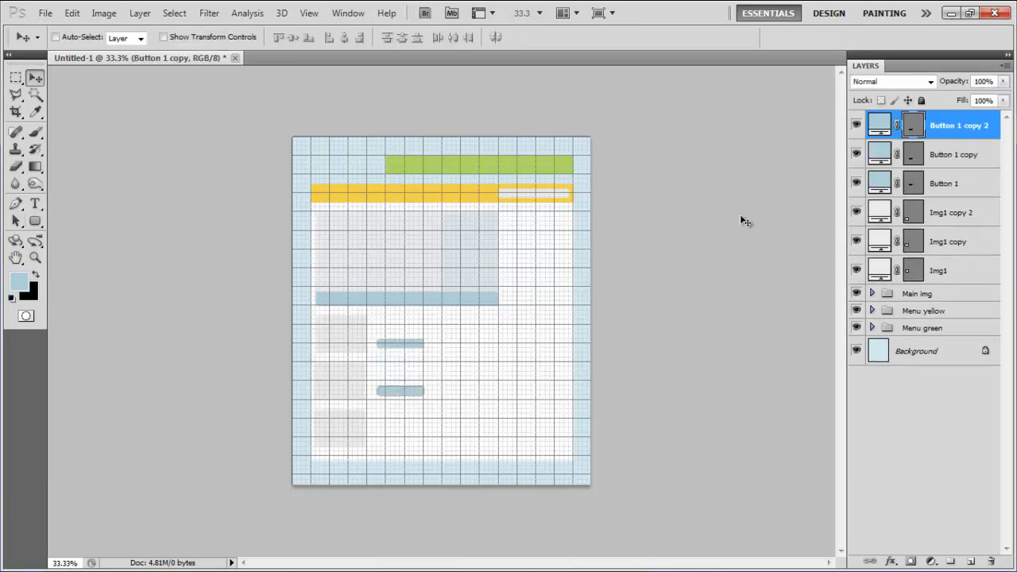
{"action": "key", "text": "shift+Down"}
{"action": "key", "text": "shift+Down"}
{"action": "key", "text": "shift+Down"}
{"action": "key", "text": "shift+Down"}
{"action": "key", "text": "shift+Down"}
{"action": "key", "text": "shift+Down"}
{"action": "key", "text": "shift+Down"}
{"action": "key", "text": "shift+Down"}
{"action": "key", "text": "shift+Down"}
{"action": "key", "text": "shift+Down"}
{"action": "key", "text": "shift+Down"}
{"action": "key", "text": "shift+Left"}
{"action": "key", "text": "shift+Left"}
{"action": "key", "text": "shift+Down"}
{"action": "key", "text": "shift+Down"}
{"action": "key", "text": "shift+Down"}
{"action": "key", "text": "shift+Down"}
{"action": "key", "text": "shift+Down"}
{"action": "key", "text": "shift+Down"}
{"action": "key", "text": "shift+Down"}
{"action": "key", "text": "shift+Right"}
{"action": "key", "text": "shift+Right"}
Step: Group the three button layers and three Img1 layers and name the group Main blog
{"action": "key", "text": "ctrl+alt+a"}
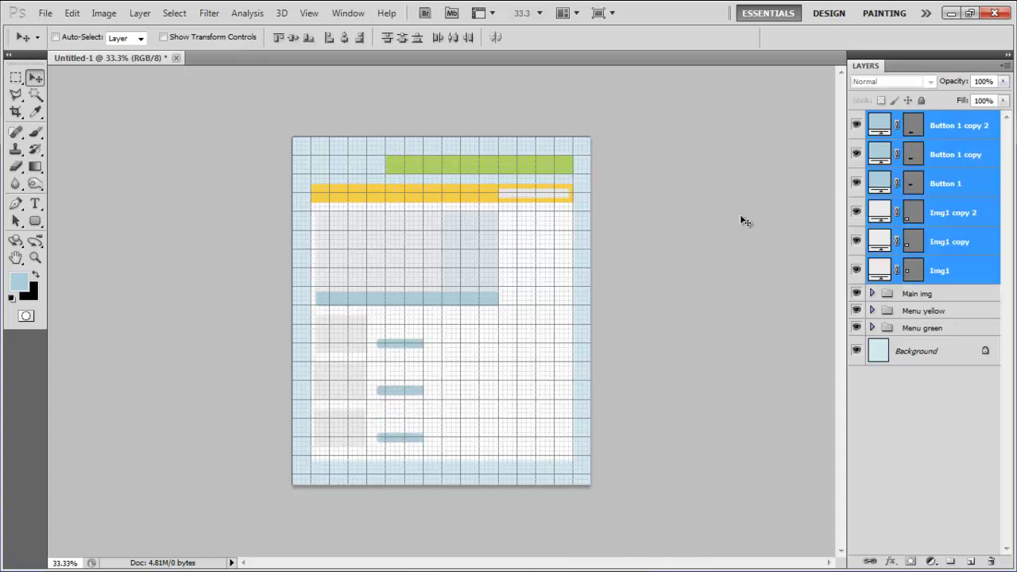
{"action": "key", "text": "ctrl+g"}
{"action": "type", "text": "Main blog"}
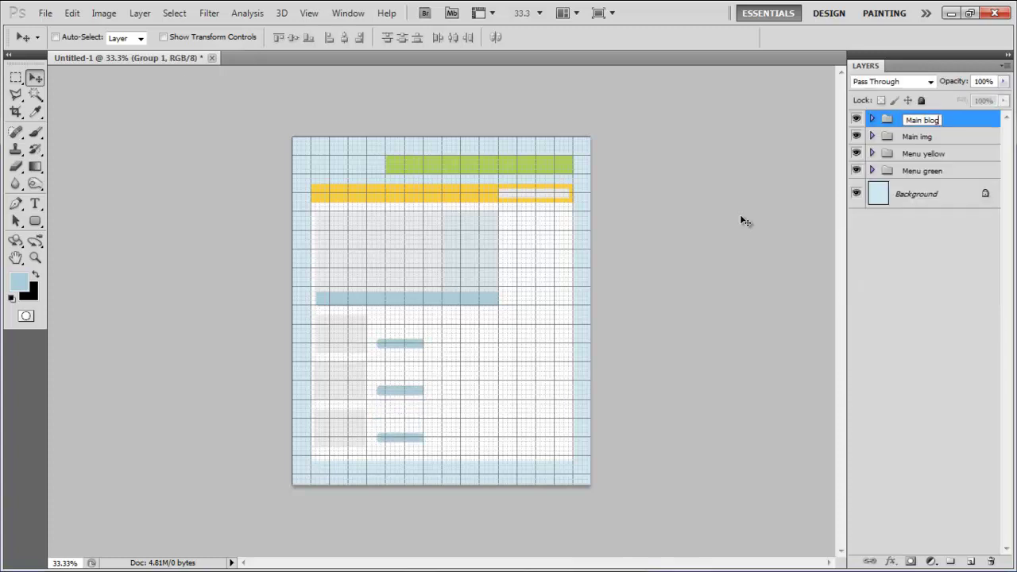
{"action": "key", "text": "Return"}
{"action": "key", "text": "u"}
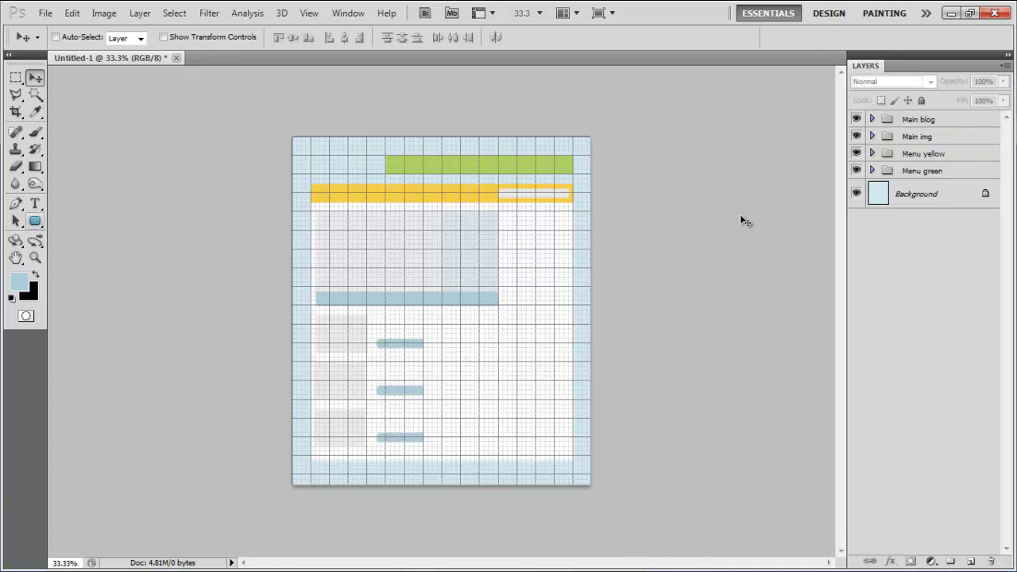
Step: Draw a pale blue (#ebf4f7) sidebar rectangle, about 3.5 by 13 grid squares, from beneath the search bar to the white content area's lower edge
{"action": "key", "text": "shift+u"}
{"action": "key", "text": "F6"}
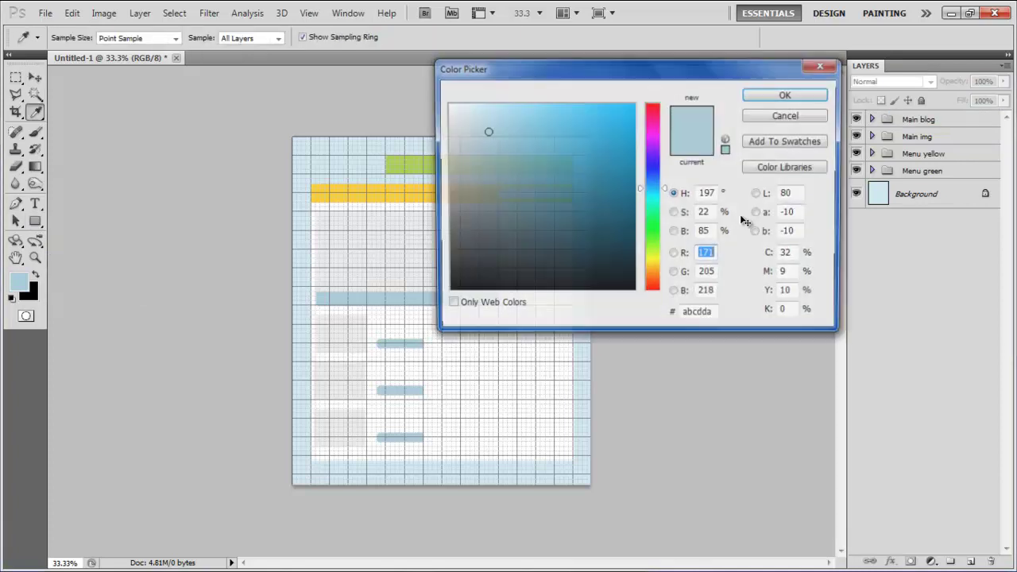
{"action": "key", "text": "Tab"}
{"action": "key", "text": "Tab"}
{"action": "key", "text": "Tab"}
{"action": "type", "text": "ebf4f7"}
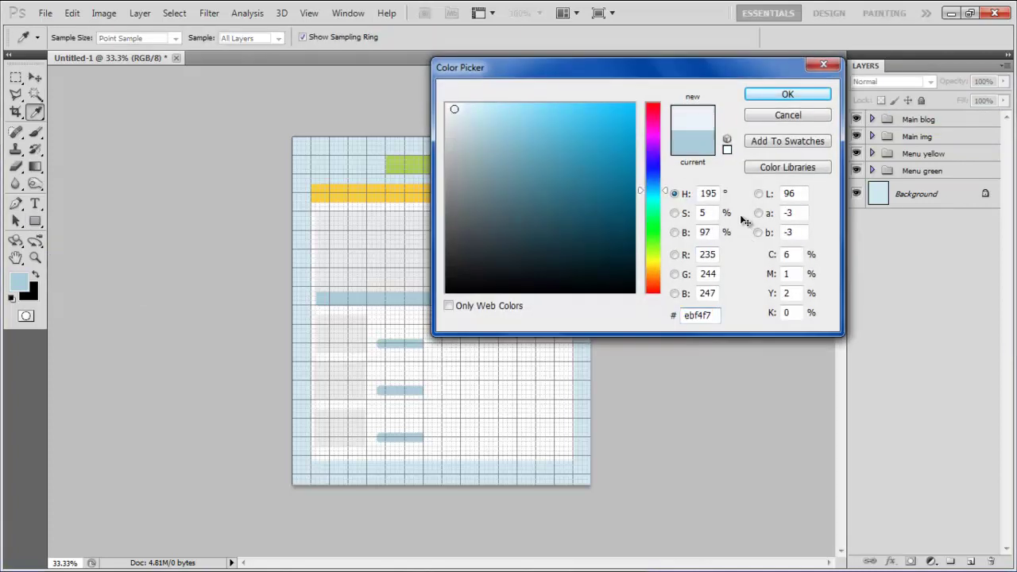
{"action": "key", "text": "Return"}
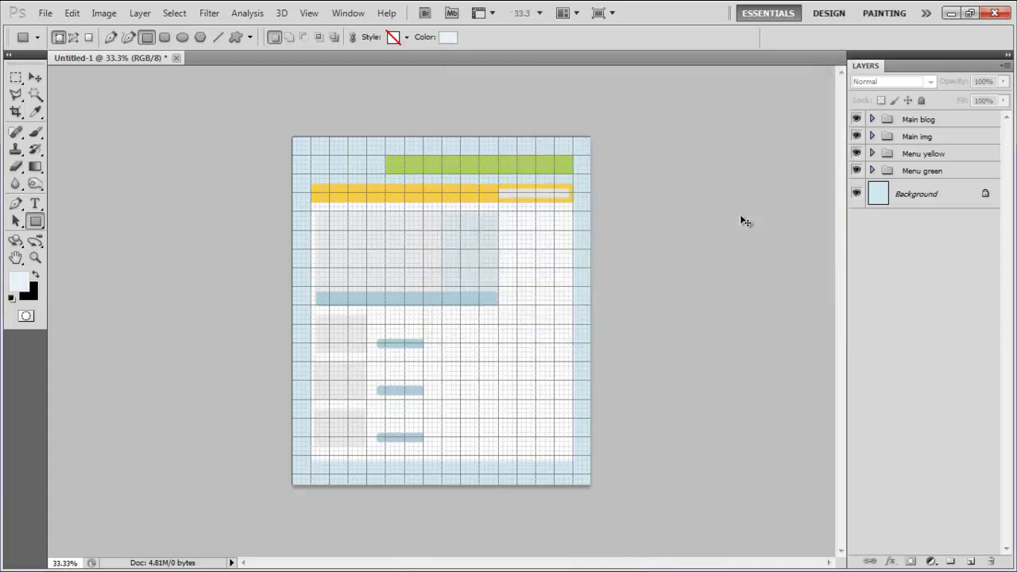
{"action": "left_click_drag", "start_coordinate": [570, 212], "coordinate": [503, 461]}
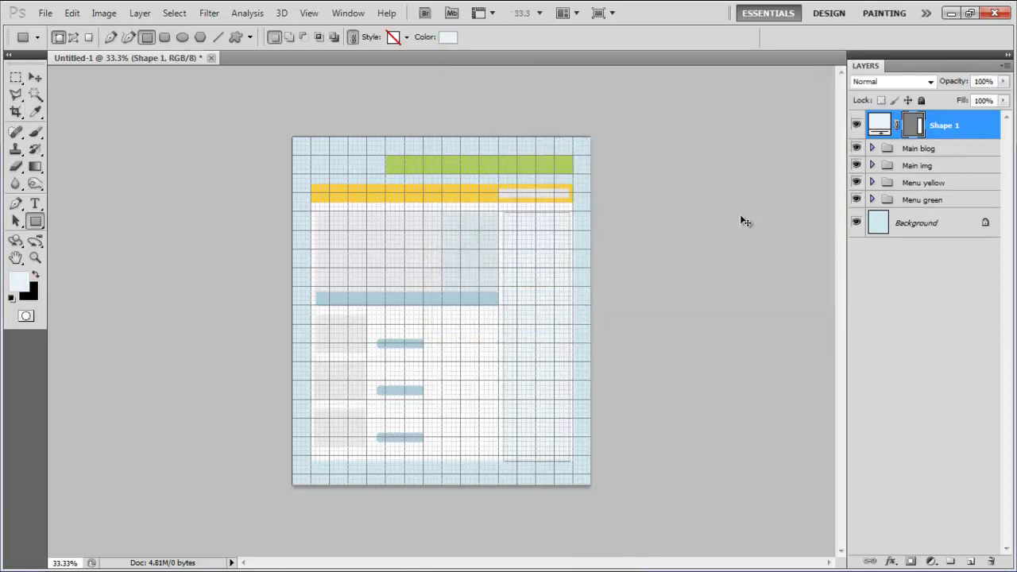
Step: Draw two stacked #ececec boxes, about 3.5 by 2 grid squares each, in the upper sidebar and one small square in its lower part
{"action": "key", "text": "F6"}
{"action": "key", "text": "Tab"}
{"action": "key", "text": "Tab"}
{"action": "key", "text": "Tab"}
{"action": "type", "text": "ecece"}
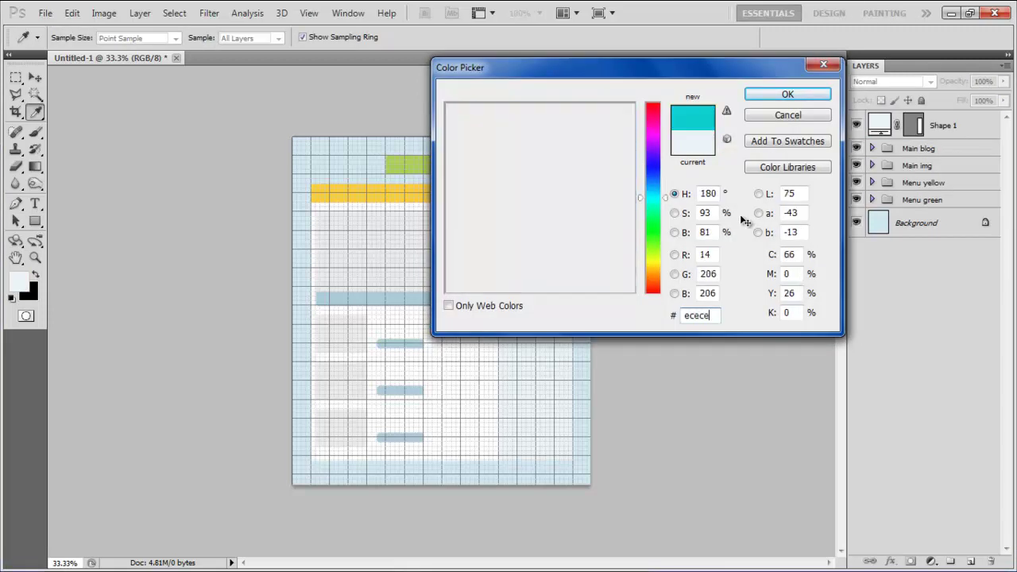
{"action": "type", "text": "c"}
{"action": "key", "text": "Return"}
{"action": "key", "text": "u"}
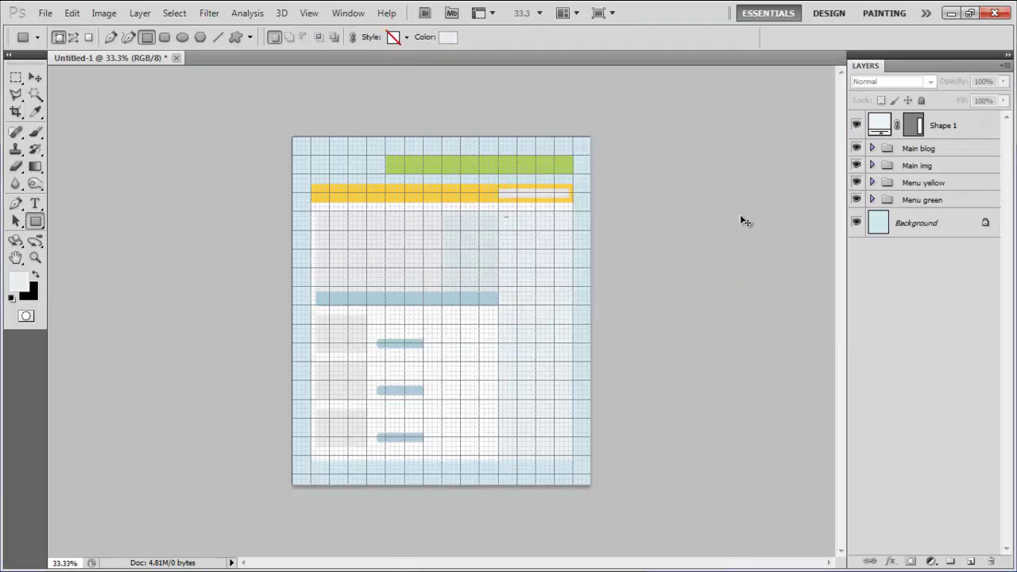
{"action": "left_click_drag", "start_coordinate": [513, 227], "coordinate": [569, 255]}
{"action": "left_click_drag", "start_coordinate": [502, 263], "coordinate": [570, 303]}
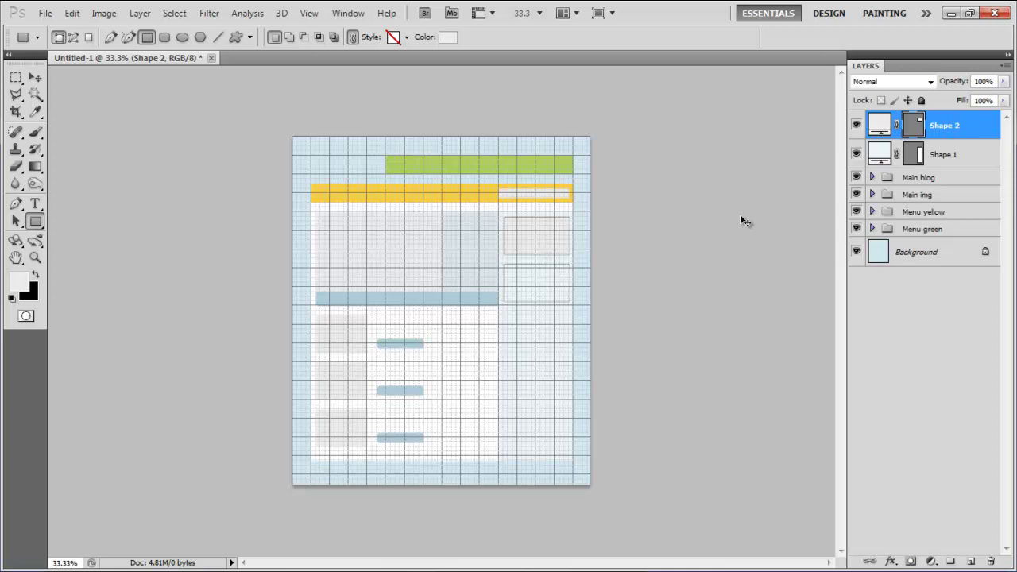
{"action": "left_click_drag", "start_coordinate": [504, 390], "coordinate": [527, 410]}
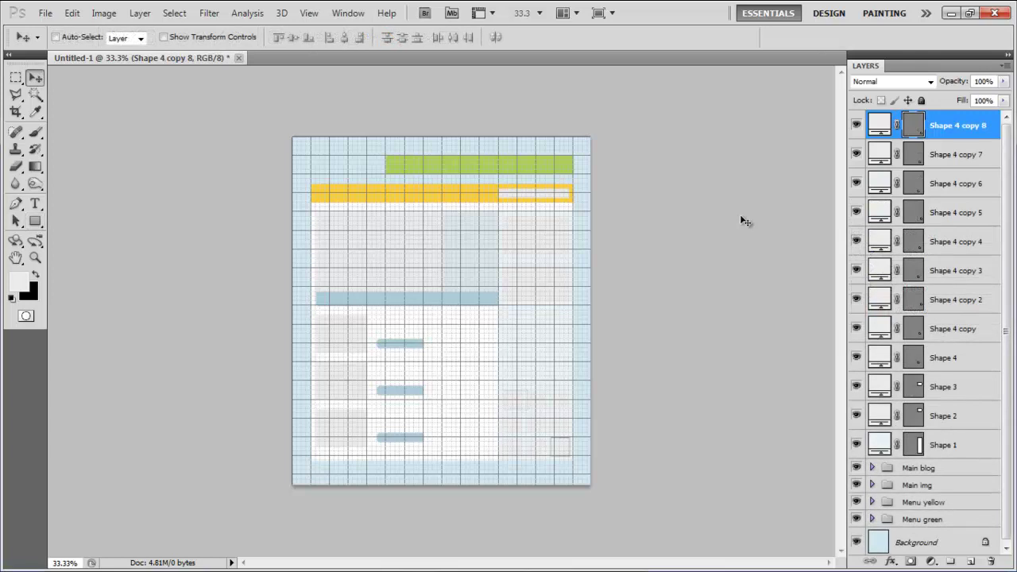
Step: Group all the sidebar shape layers, from Shape 1 through Shape 4 copy 8, and name the group Side bar
{"action": "left_click", "coordinate": [958, 444], "text": "shift"}
{"action": "key", "text": "ctrl+g"}
{"action": "double_click", "coordinate": [915, 118]}
{"action": "type", "text": "S"}
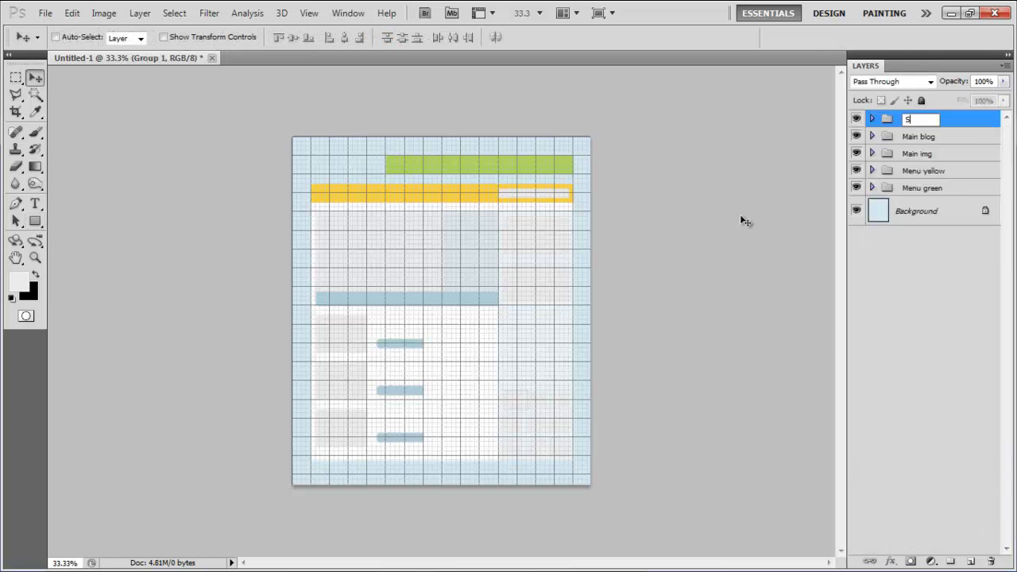
{"action": "type", "text": "ide bar"}
{"action": "key", "text": "Return"}
Step: Turn off the grid display over the website layout
{"action": "left_click", "coordinate": [309, 13]}
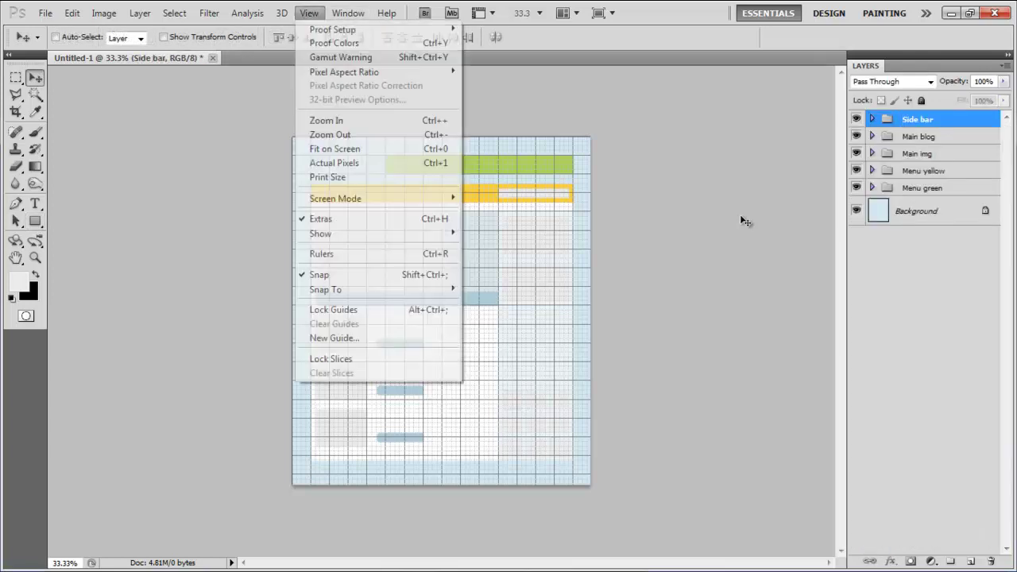
{"action": "key", "text": "Down"}
{"action": "key", "text": "Down"}
{"action": "key", "text": "Down"}
{"action": "key", "text": "Down"}
{"action": "key", "text": "Down"}
{"action": "key", "text": "Down"}
{"action": "key", "text": "Right"}
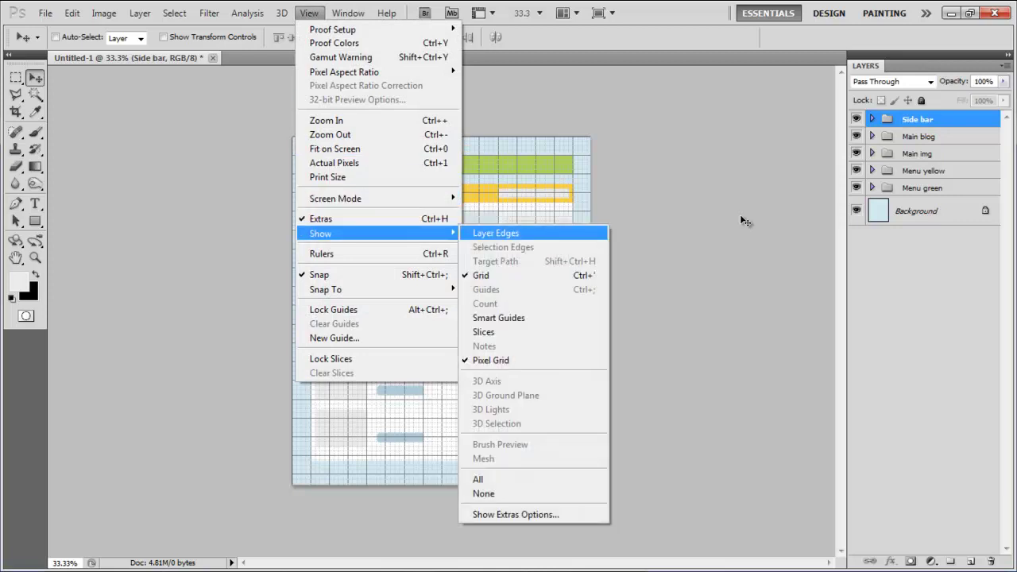
{"action": "key", "text": "Down"}
{"action": "key", "text": "Down"}
{"action": "key", "text": "Down"}
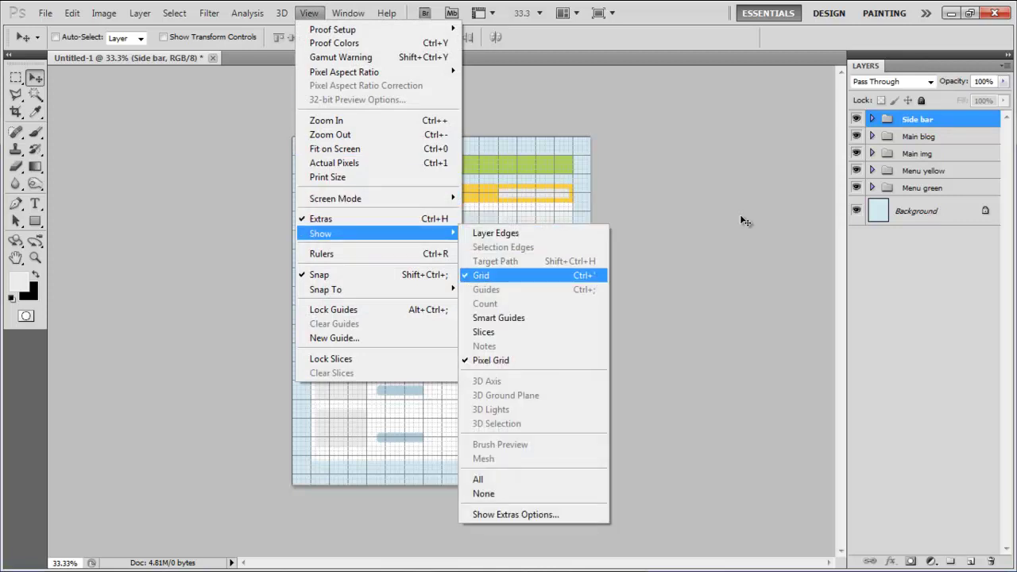
{"action": "key", "text": "Return"}
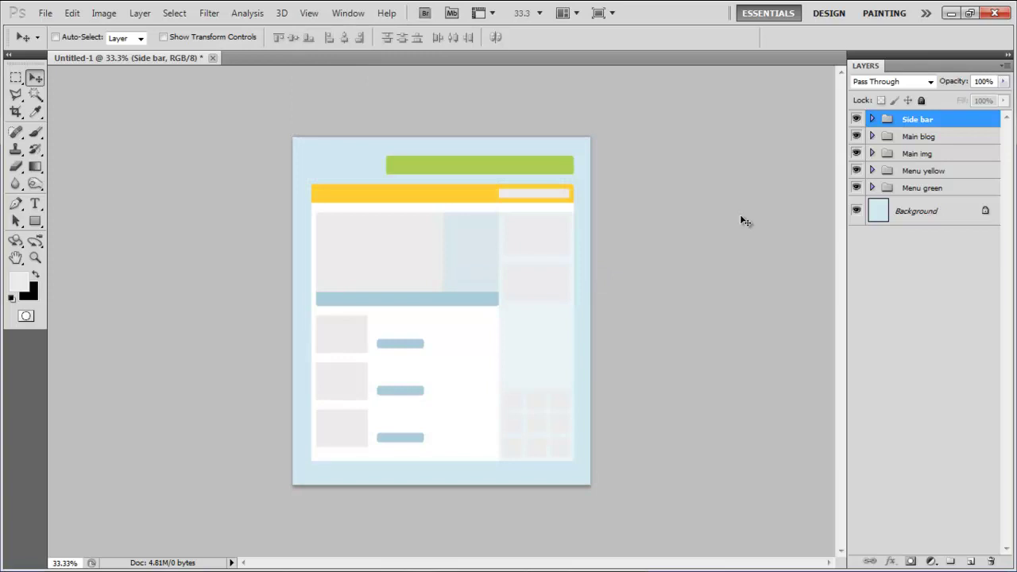